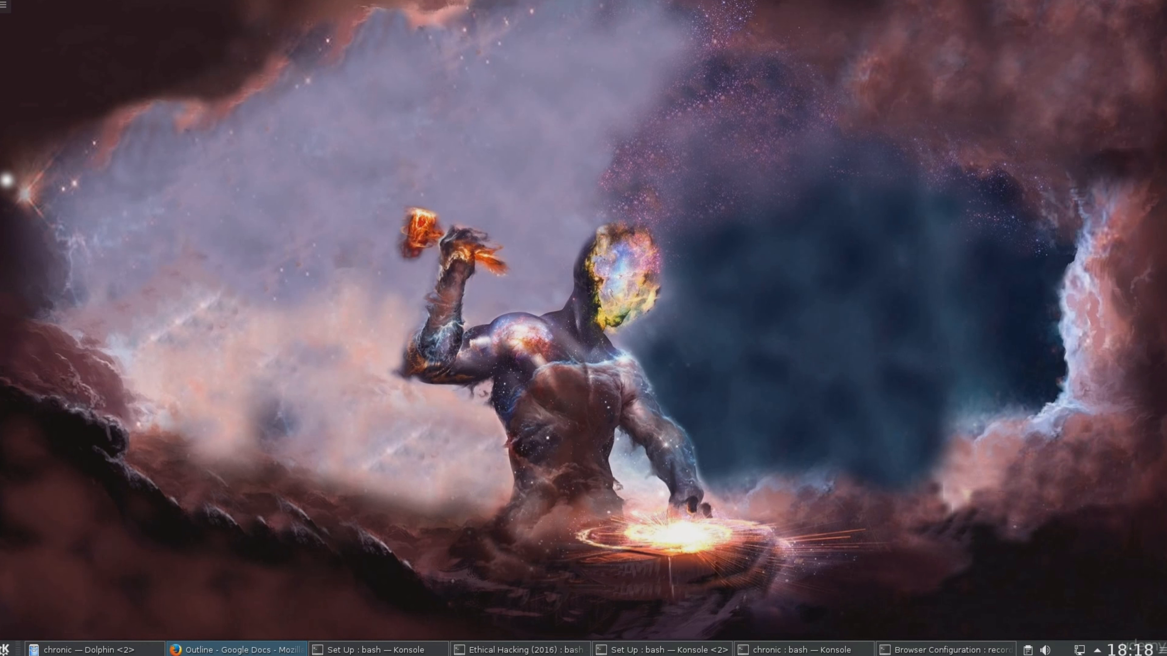
Step: Open a new Firefox window and maximize it
click(5, 649)
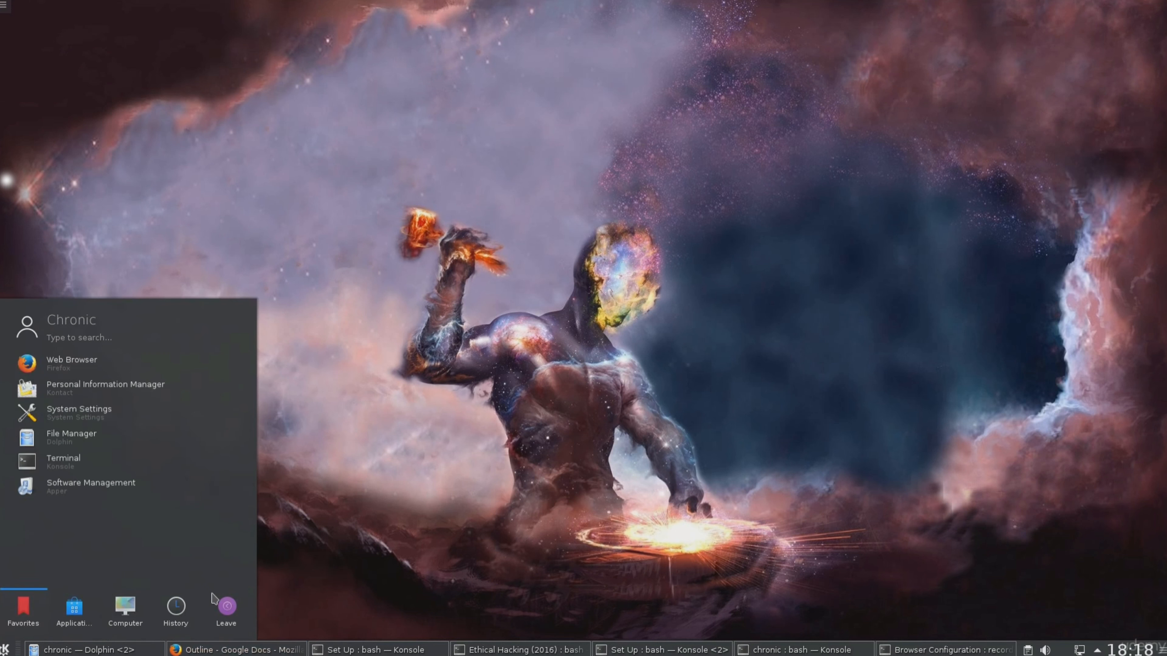
click(421, 493)
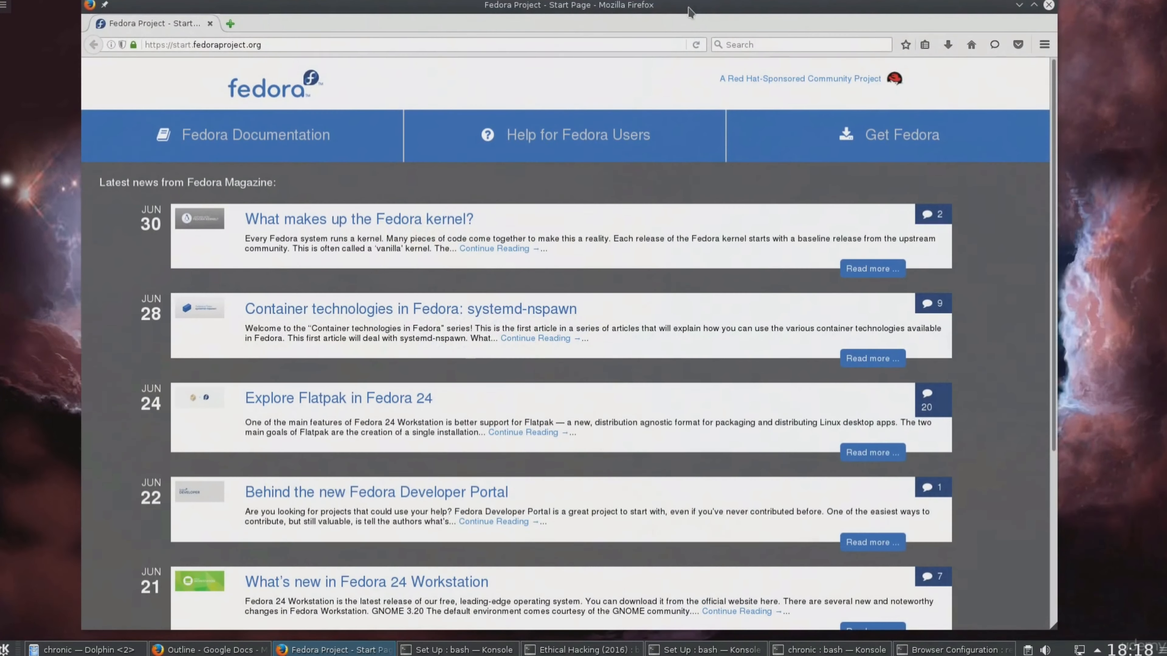
double_click(690, 9)
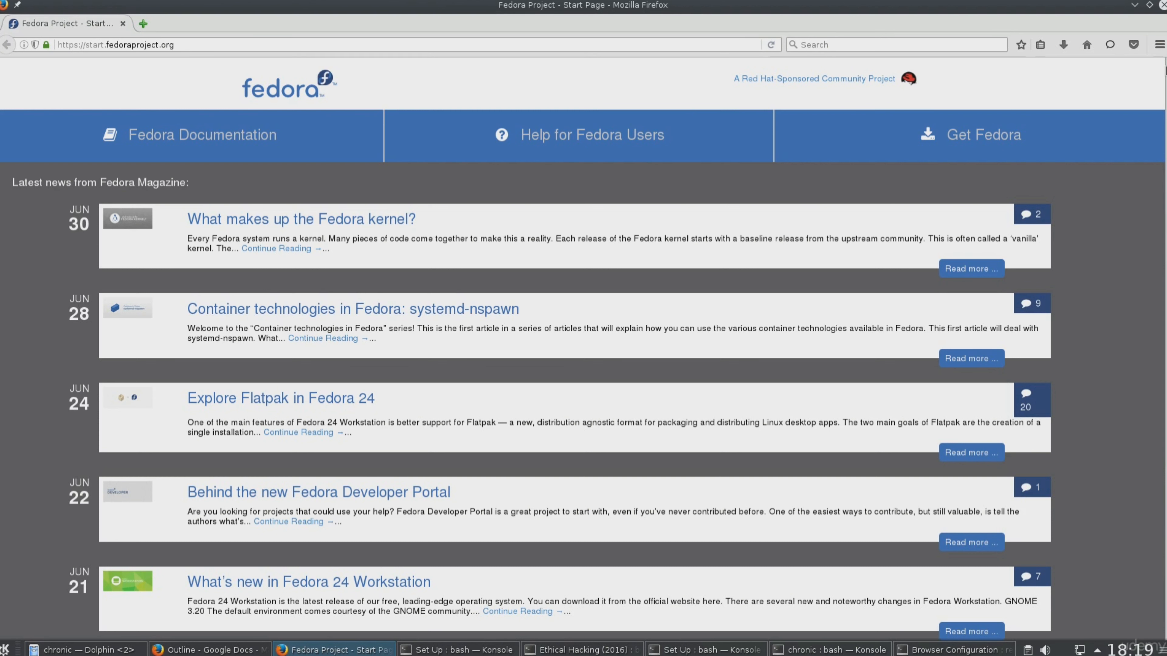
Step: Open Firefox's Add-ons Manager
click(1160, 44)
click(1160, 44)
click(1160, 44)
mouse_move(1118, 288)
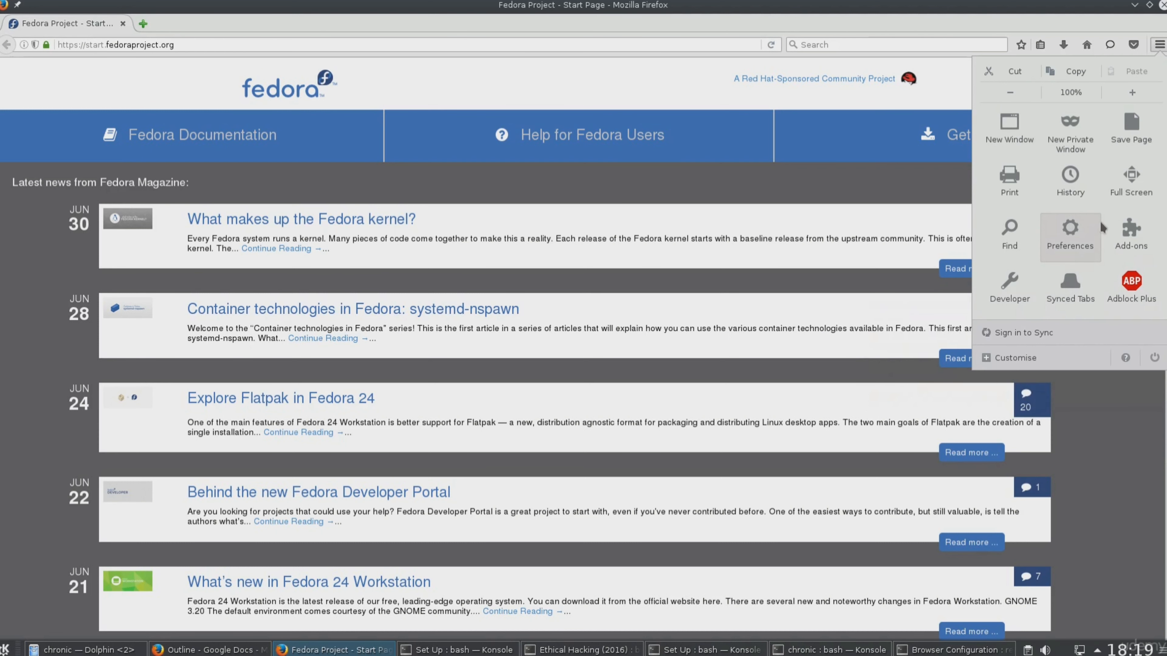
click(1121, 232)
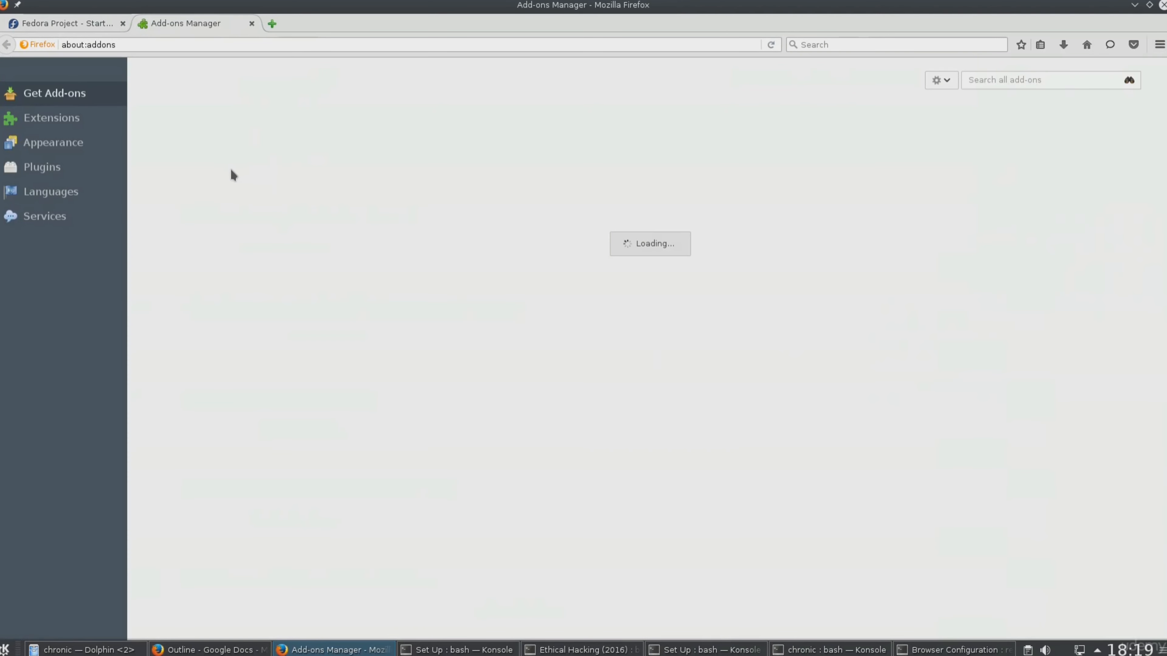
Step: Search all add-ons for "adblock", look through the available add-ons, and close the Add-ons Manager
click(1003, 76)
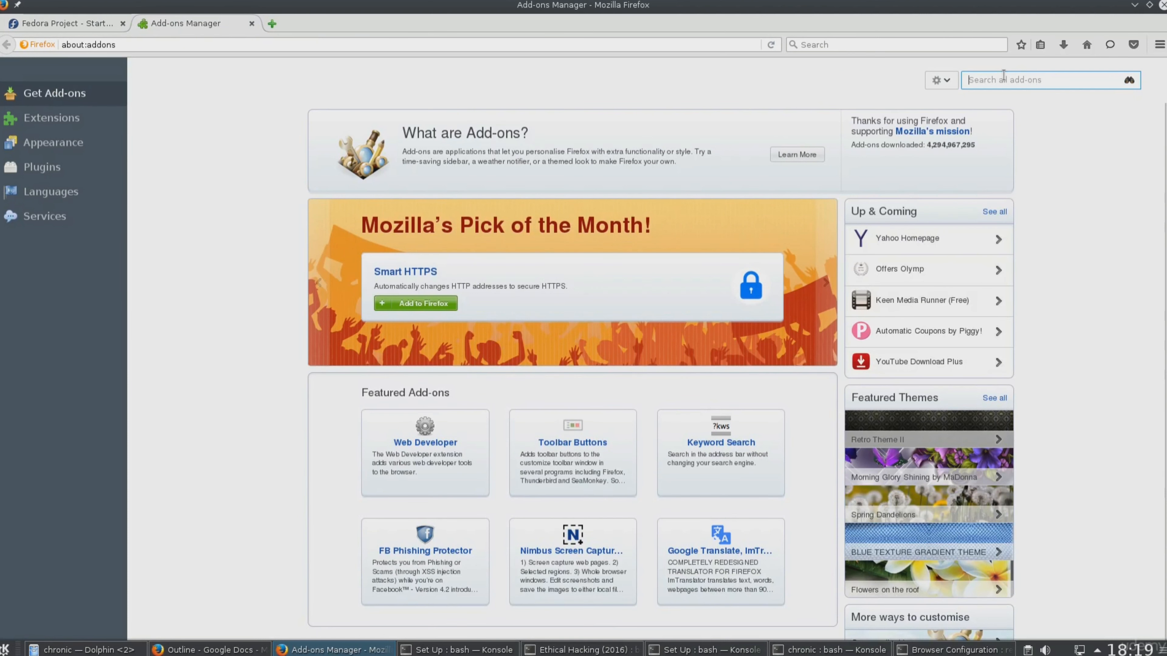
text(adblock)
click(1126, 83)
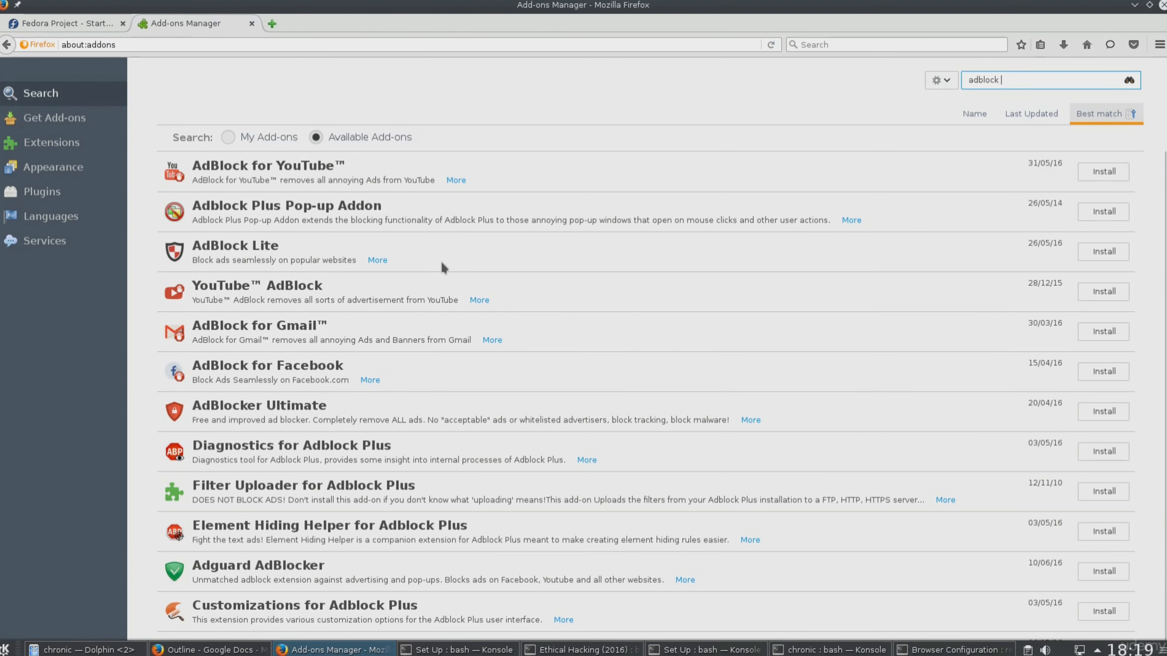
scroll(440, 261, down, 3)
scroll(440, 261, up, 3)
click(251, 23)
Step: Open Firefox's preferences and select the whole home page address in the General settings
click(1159, 45)
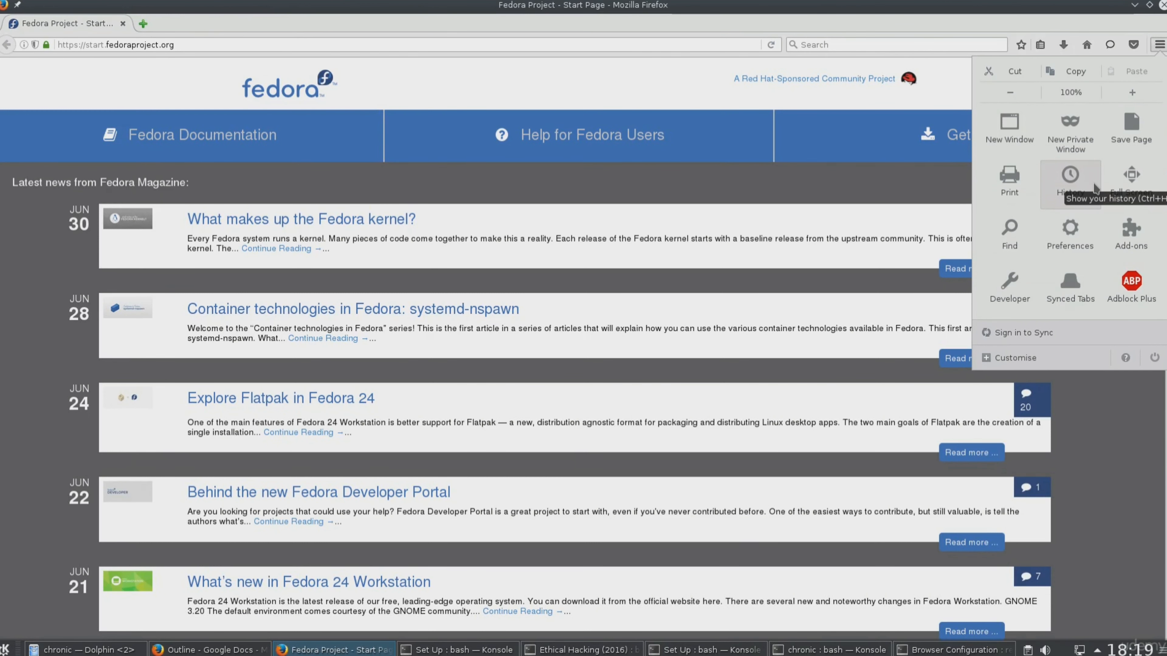
click(1070, 232)
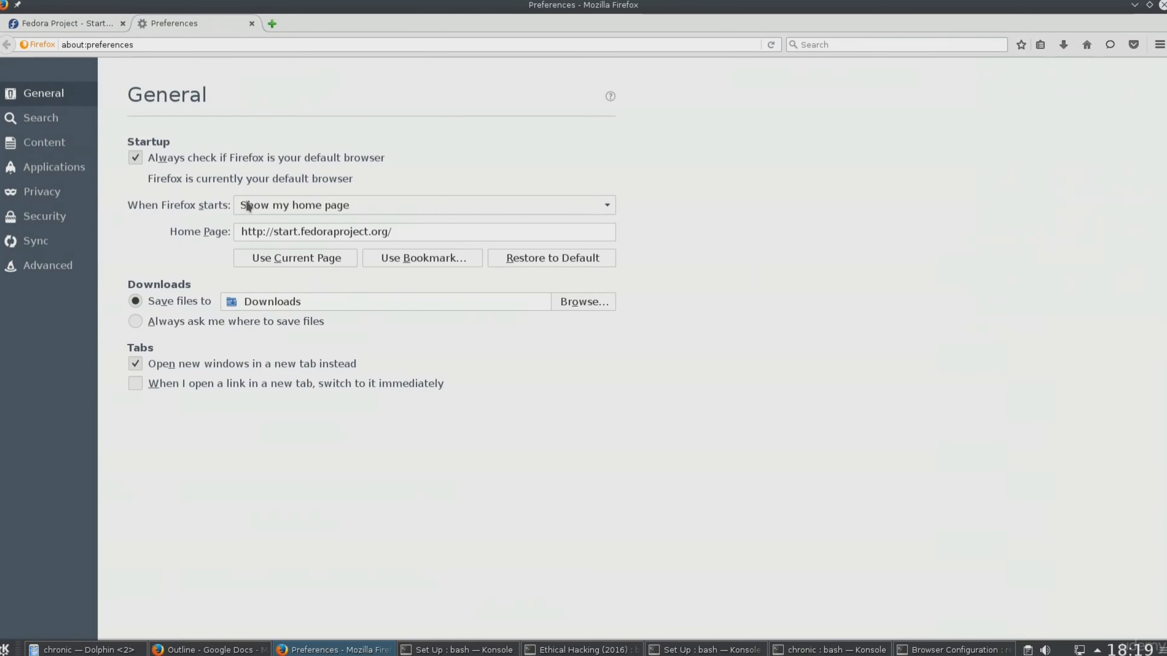
click(407, 235)
key(ctrl+a)
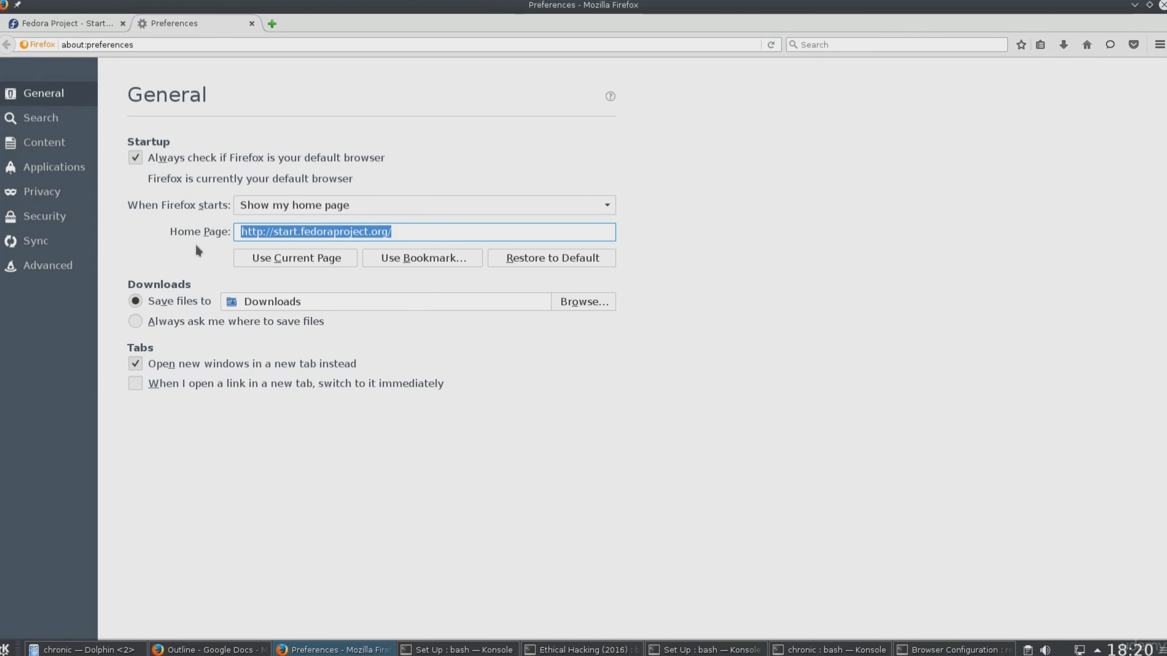
Step: Open the Search preferences, inspect the one-click engines, and choose DuckDuckGo as the default search engine
click(58, 128)
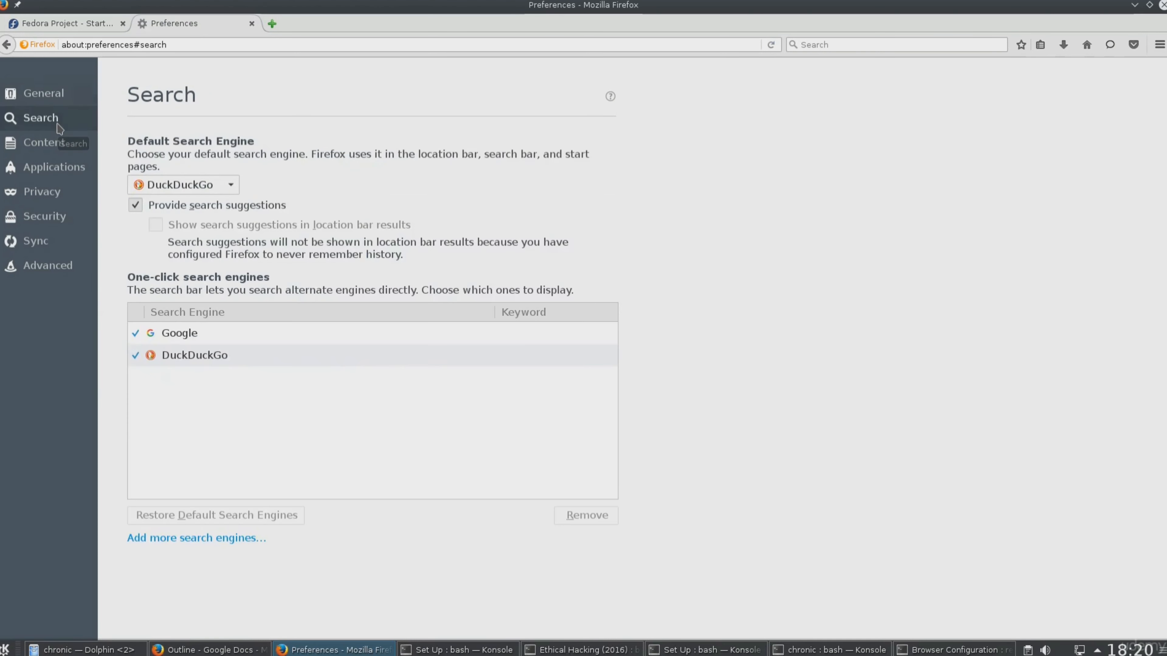
click(212, 415)
click(205, 339)
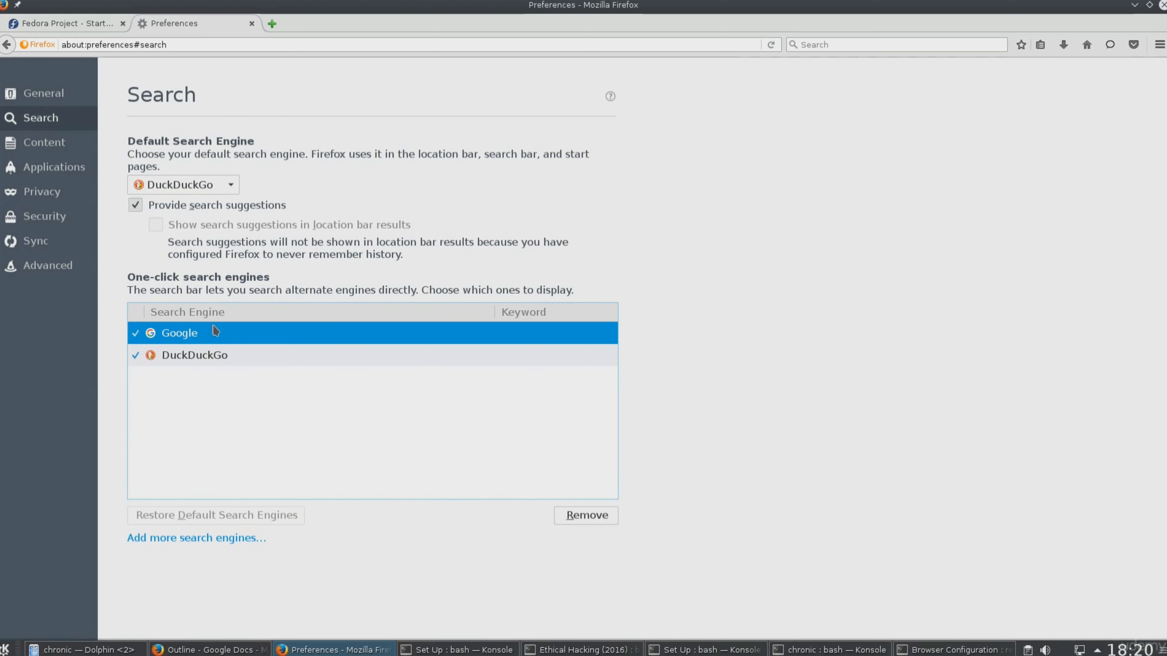
click(213, 363)
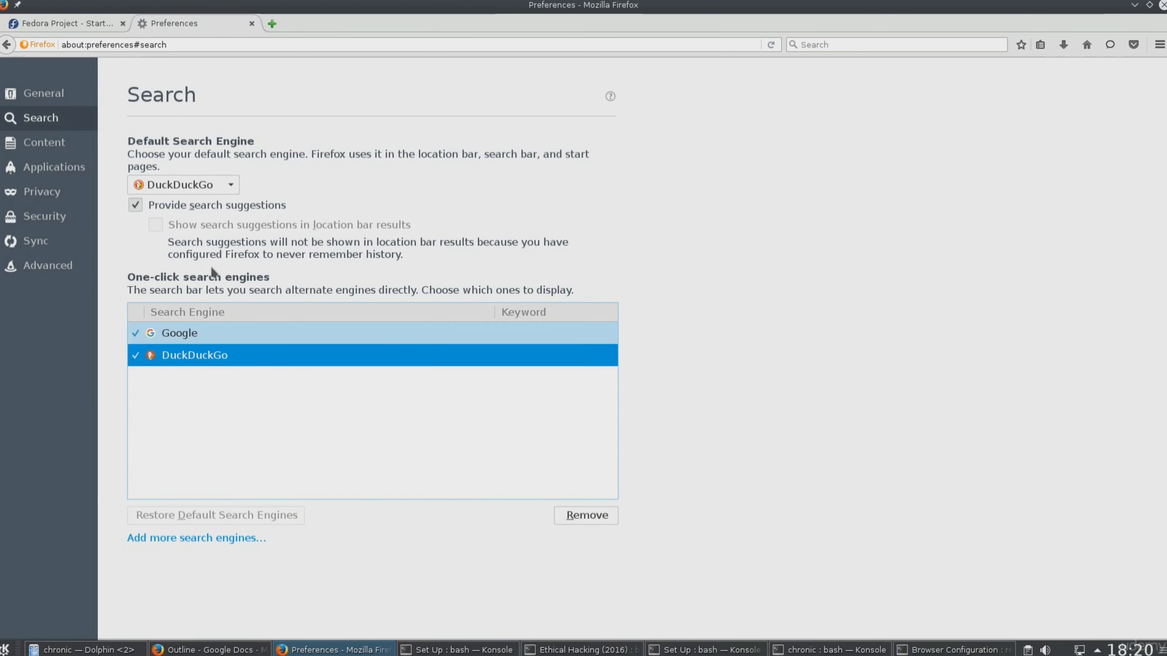
click(216, 184)
click(198, 222)
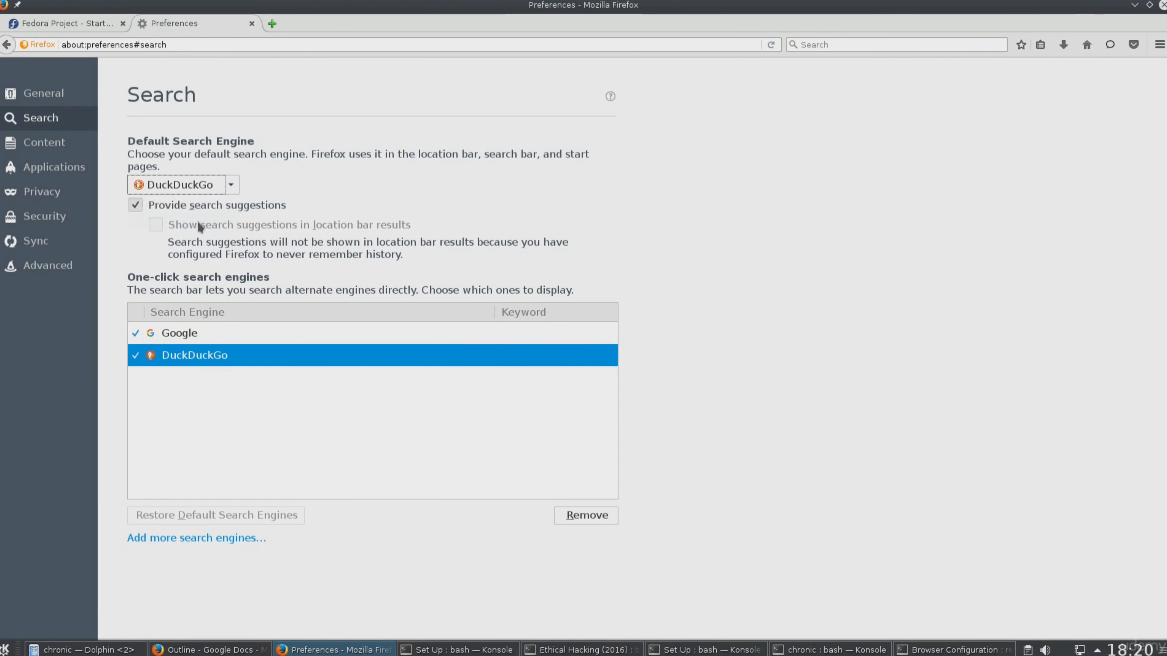
click(230, 185)
click(209, 216)
Step: View the add-ons page offering more search engines, close it, and select DuckDuckGo among the one-click search engines
click(229, 539)
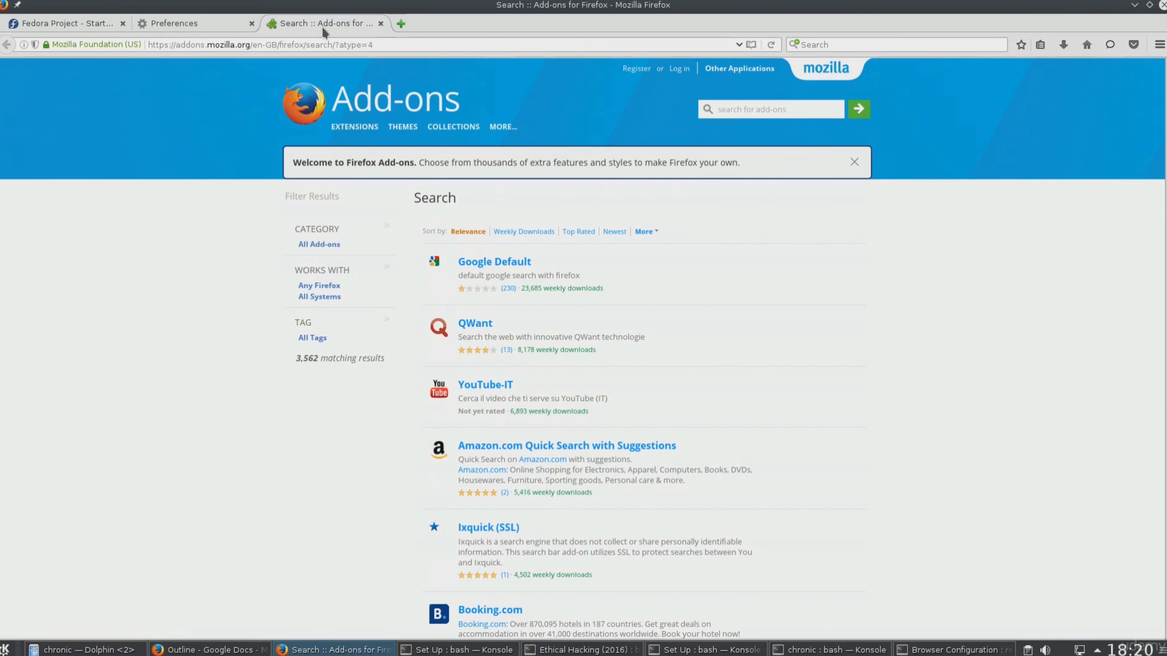
click(381, 24)
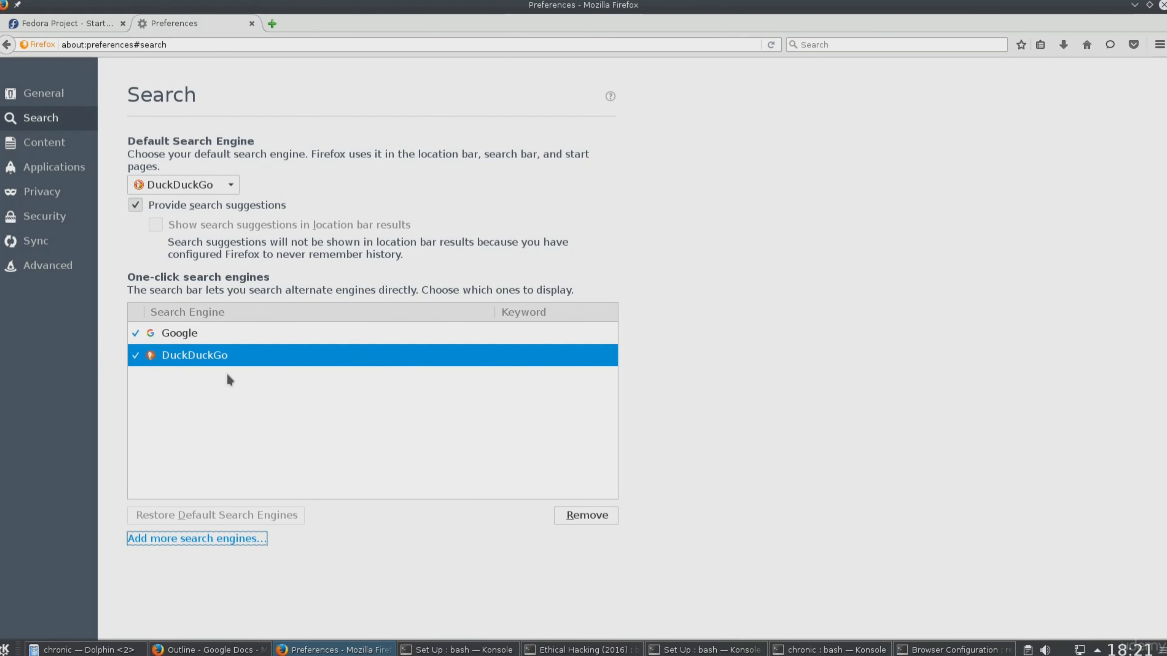
click(191, 359)
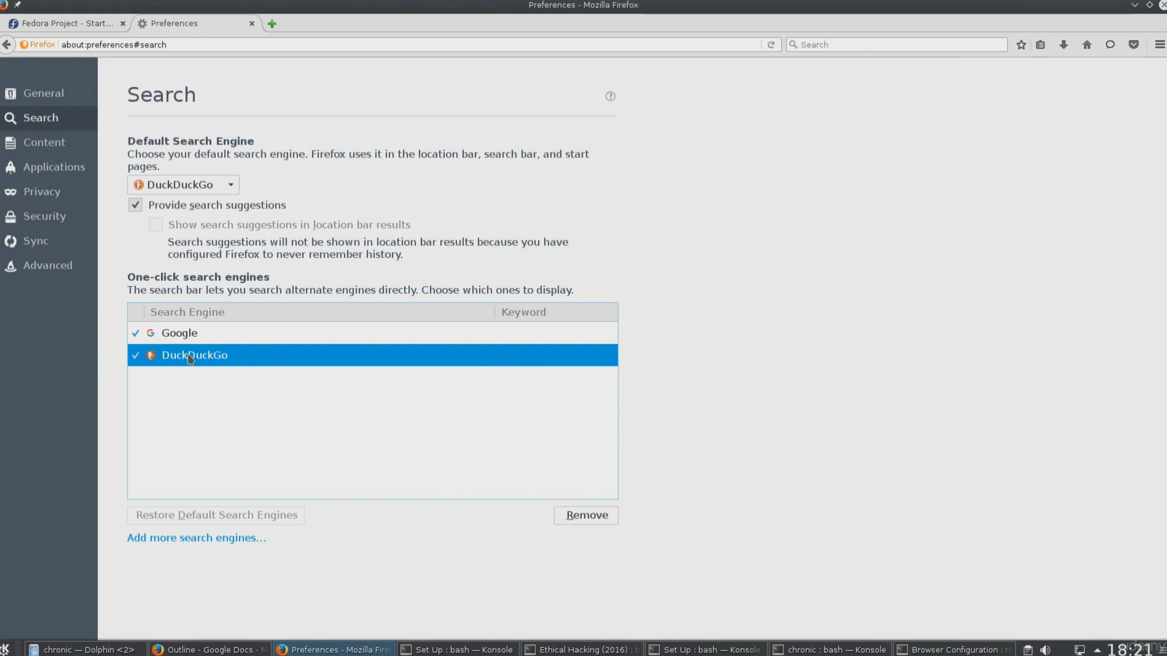
click(183, 337)
click(182, 359)
Step: Check the site notification permissions in the Content preferences and close them without saving
click(62, 148)
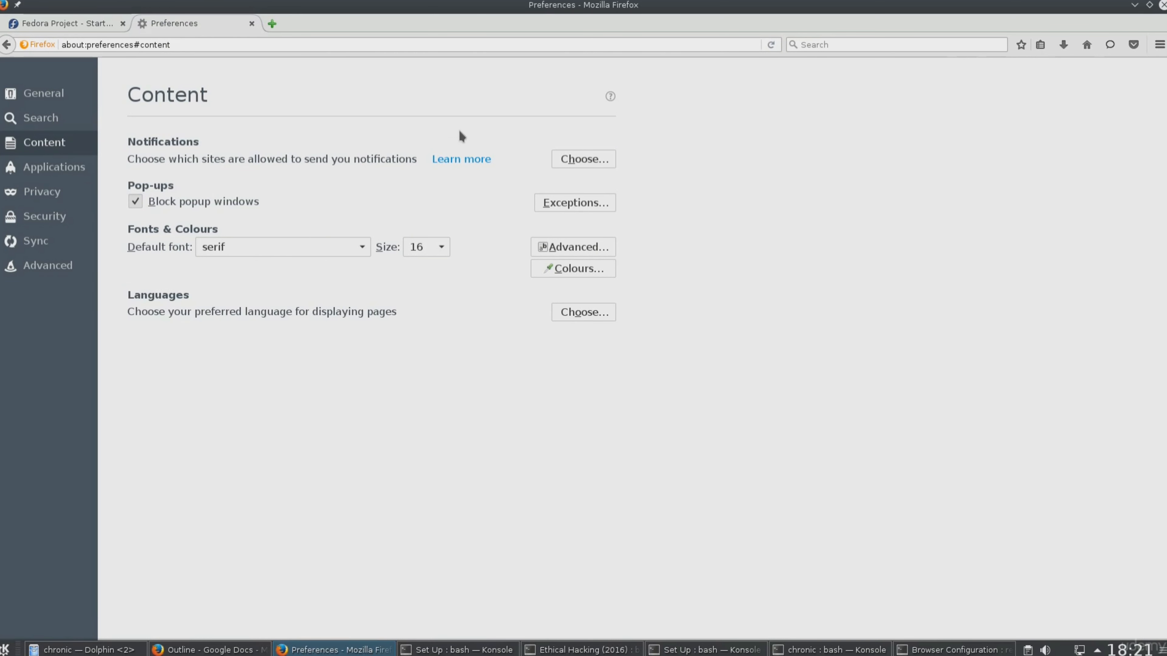
click(582, 161)
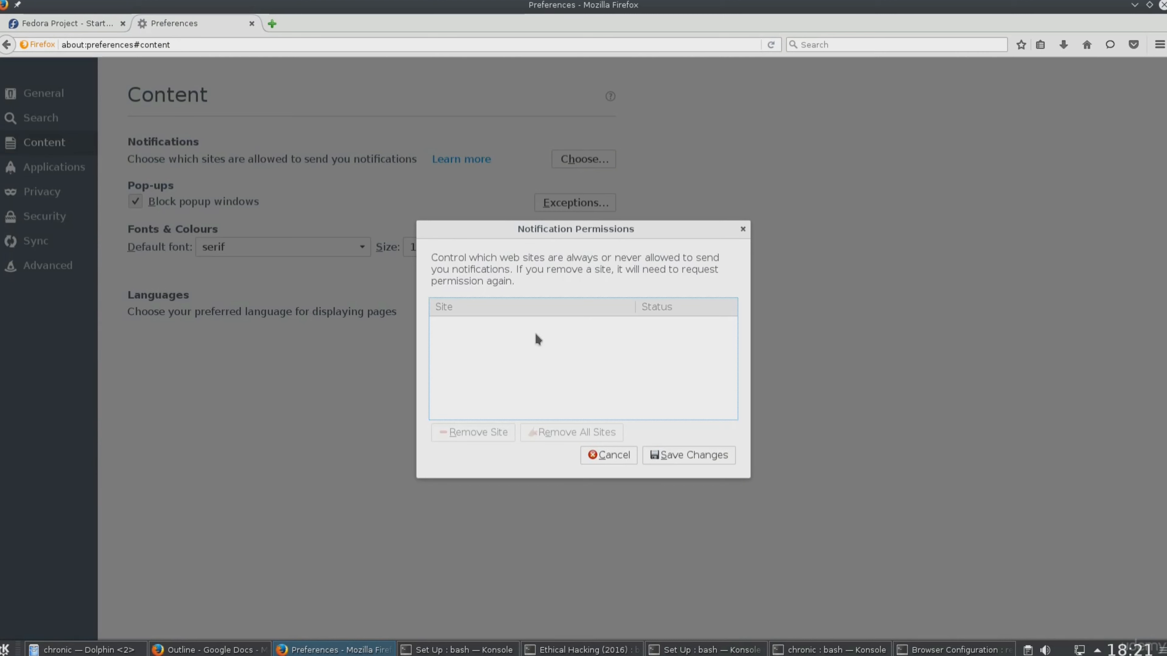
click(742, 230)
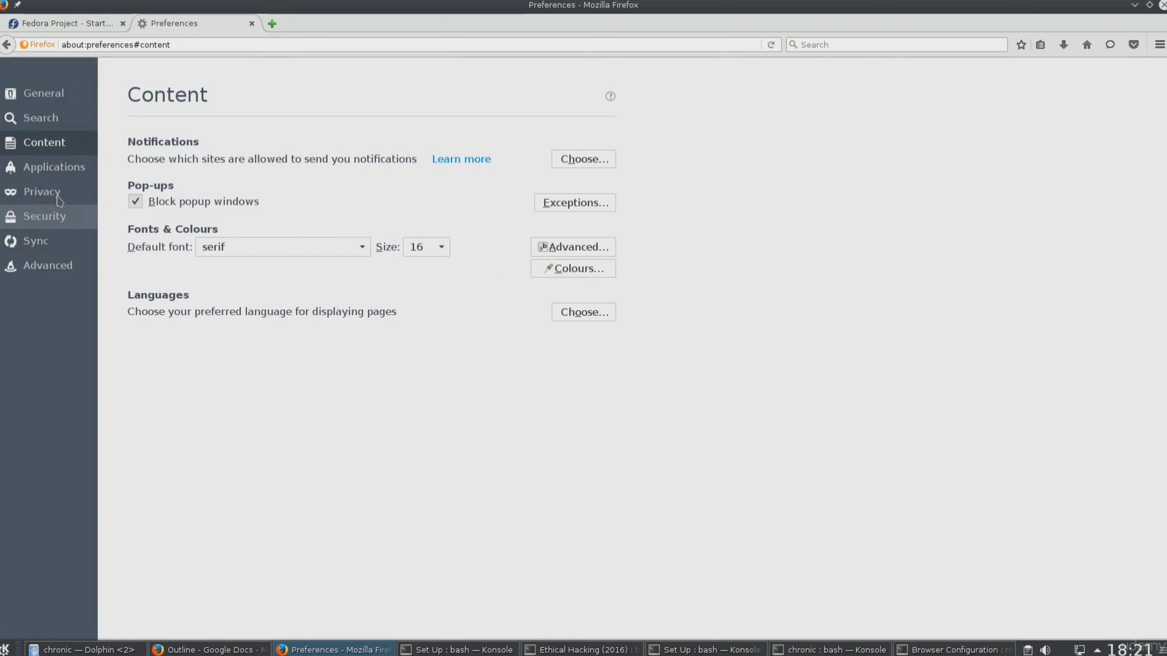
Step: Review the content types and their assigned actions in the Applications preferences
click(54, 174)
scroll(245, 255, down, 3)
scroll(245, 256, up, 2)
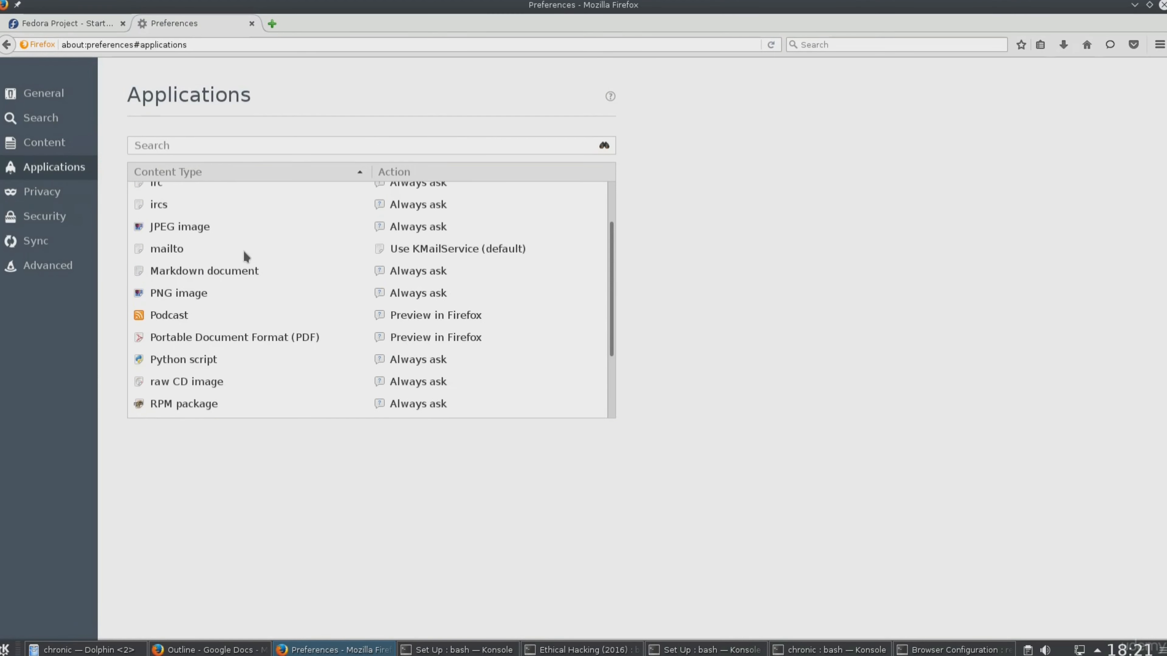
scroll(245, 256, down, 2)
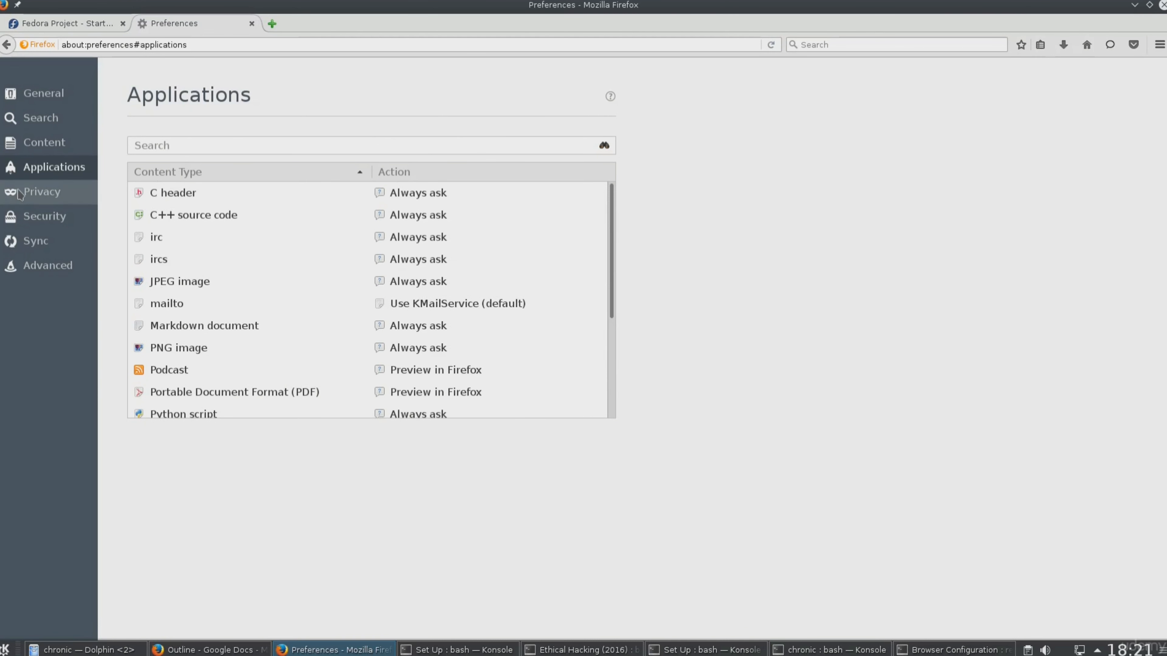
Step: Inspect the tracking block lists in the Privacy preferences, select the Disconnect.me strict protection entry, and close without saving
click(42, 191)
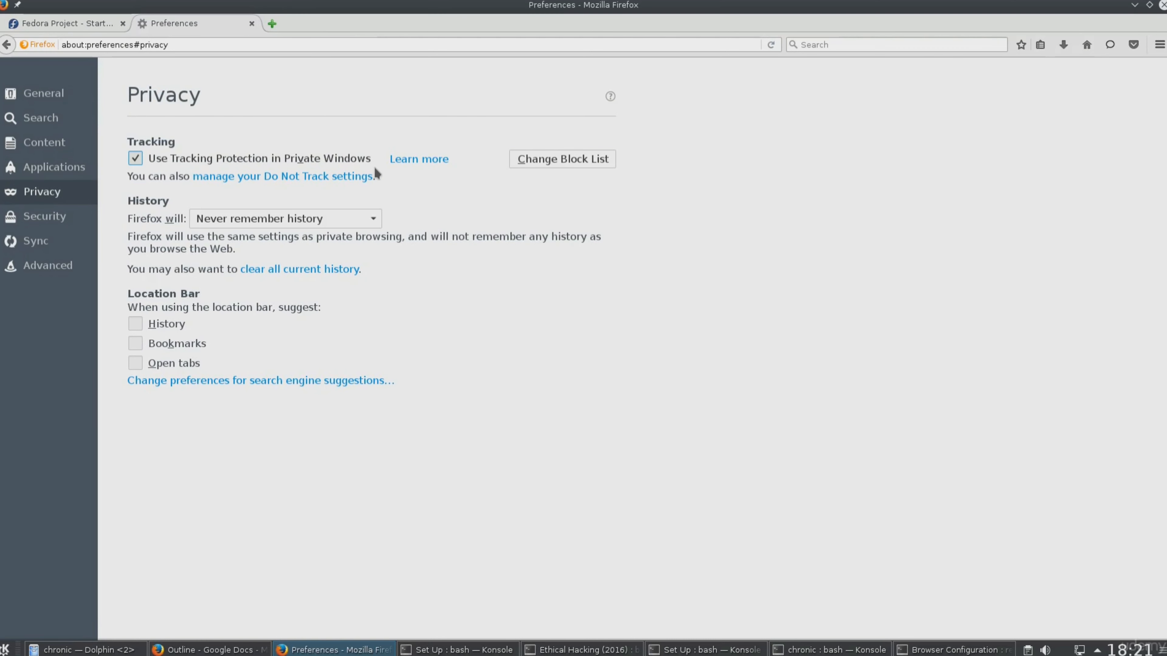
click(549, 161)
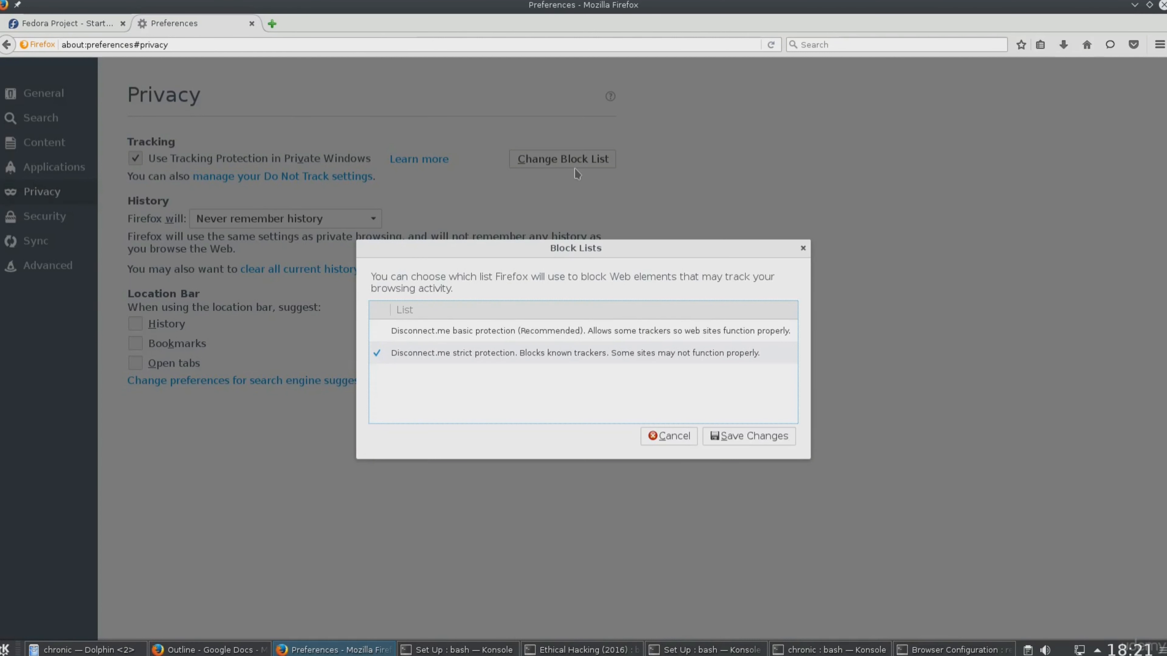
click(804, 249)
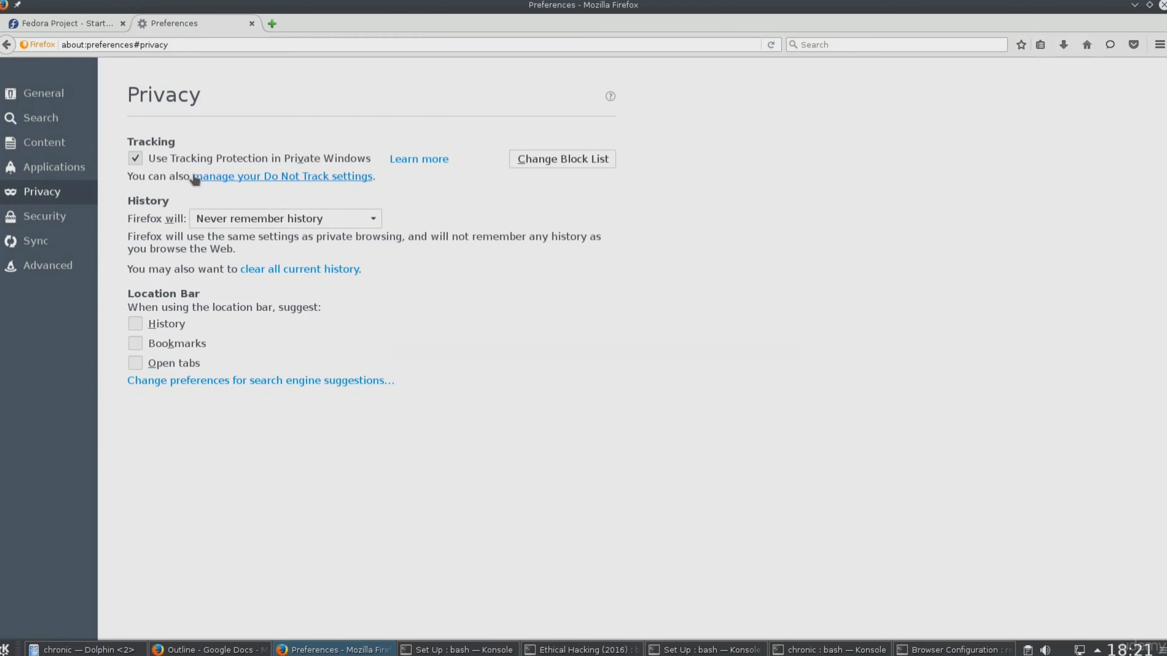
click(590, 158)
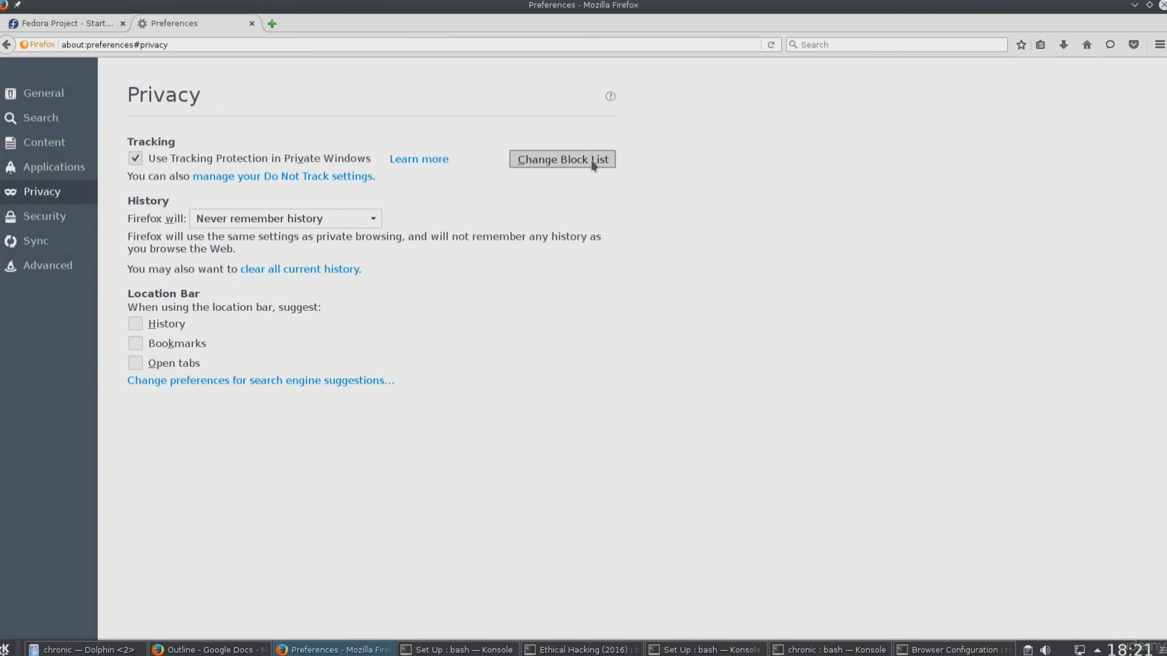
click(427, 355)
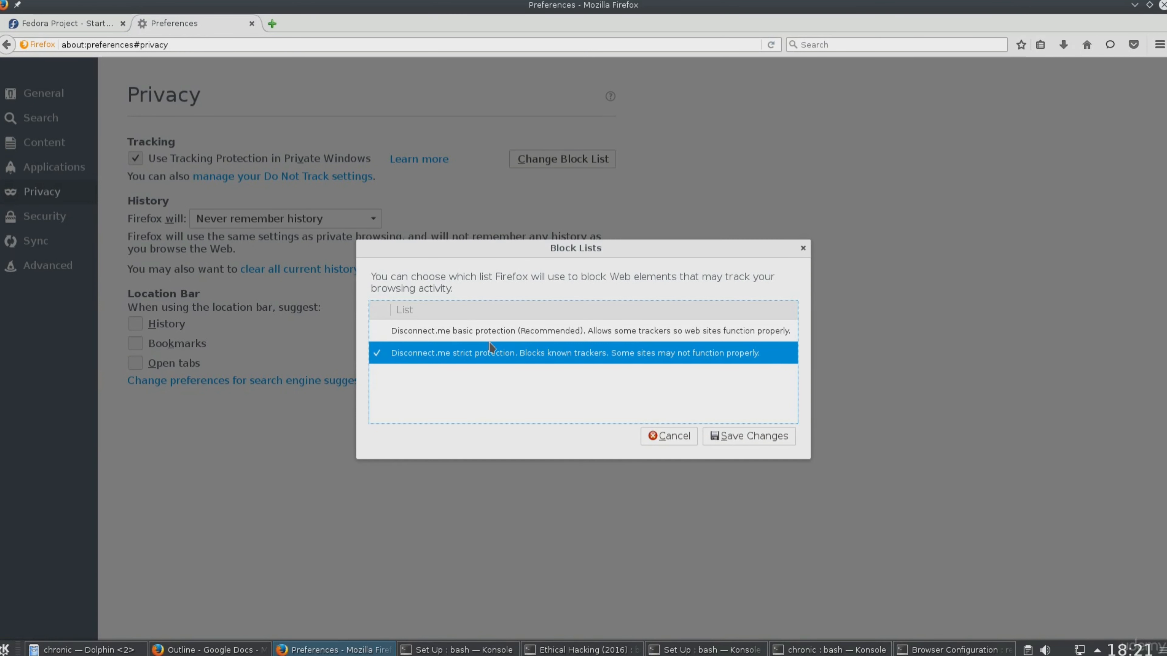
click(803, 249)
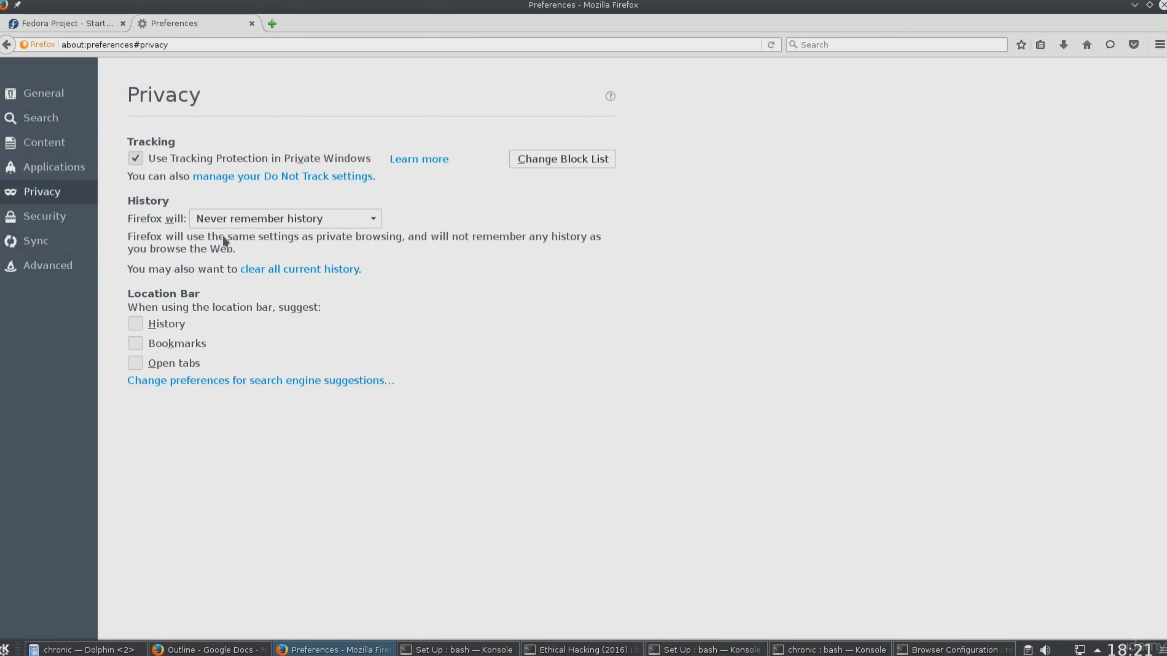
Step: Choose "Never remember history" as the history setting and read its description
click(221, 220)
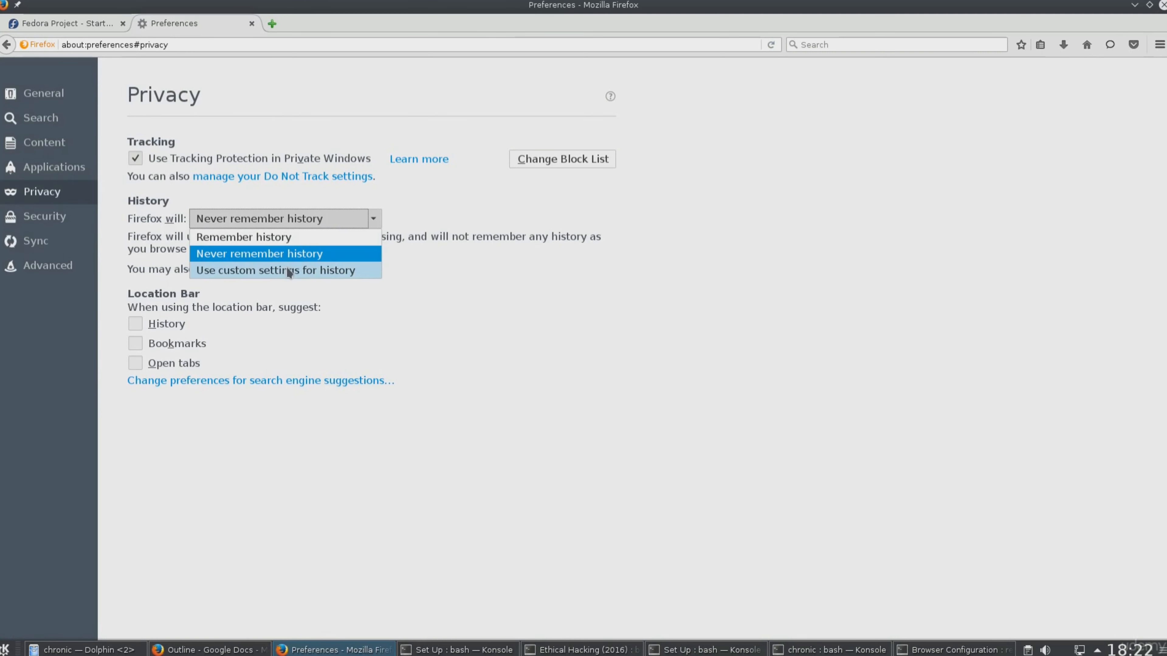
click(324, 261)
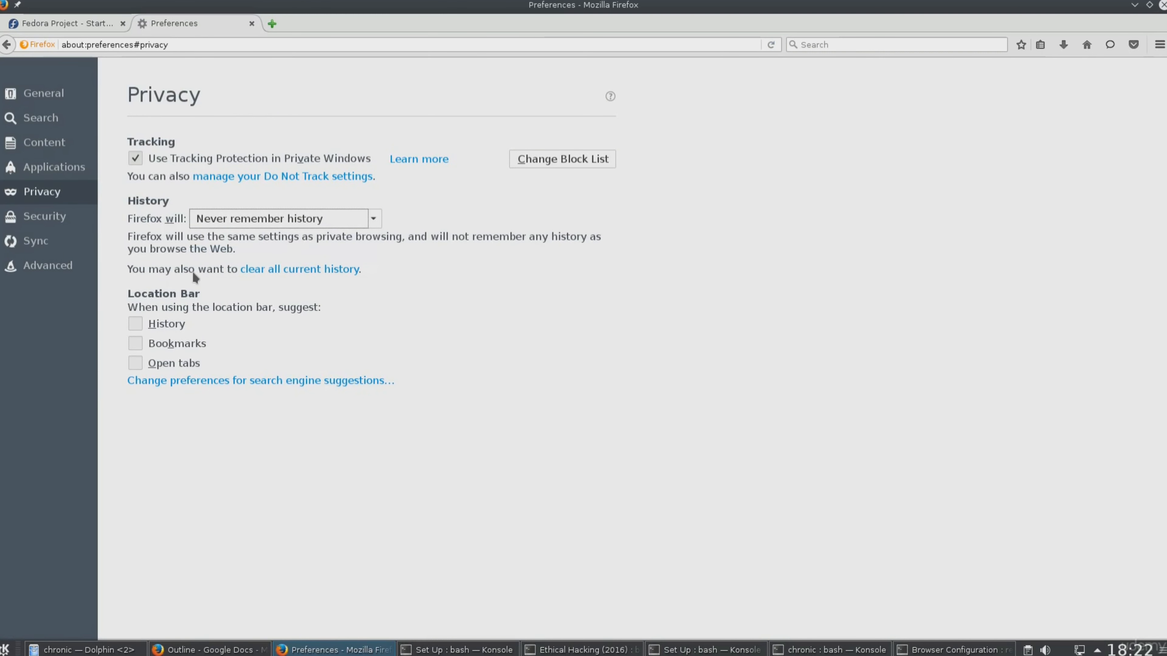
drag(144, 241, 128, 239)
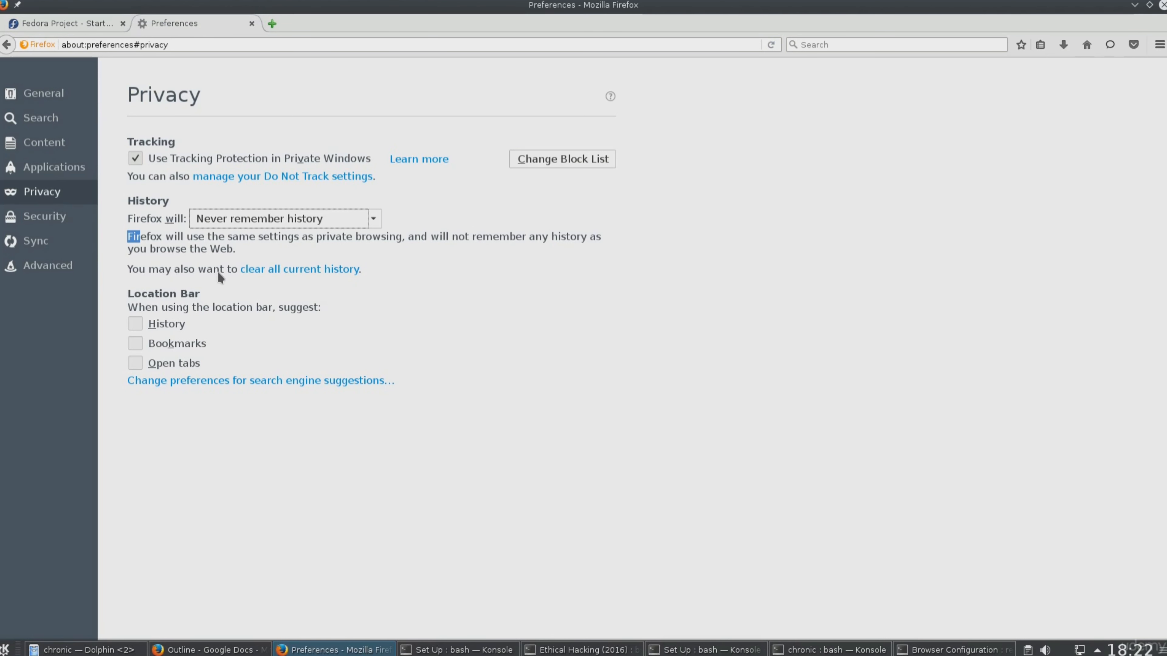
Step: Open the dialog for clearing all current history, expand its details, and close it without clearing anything
click(250, 270)
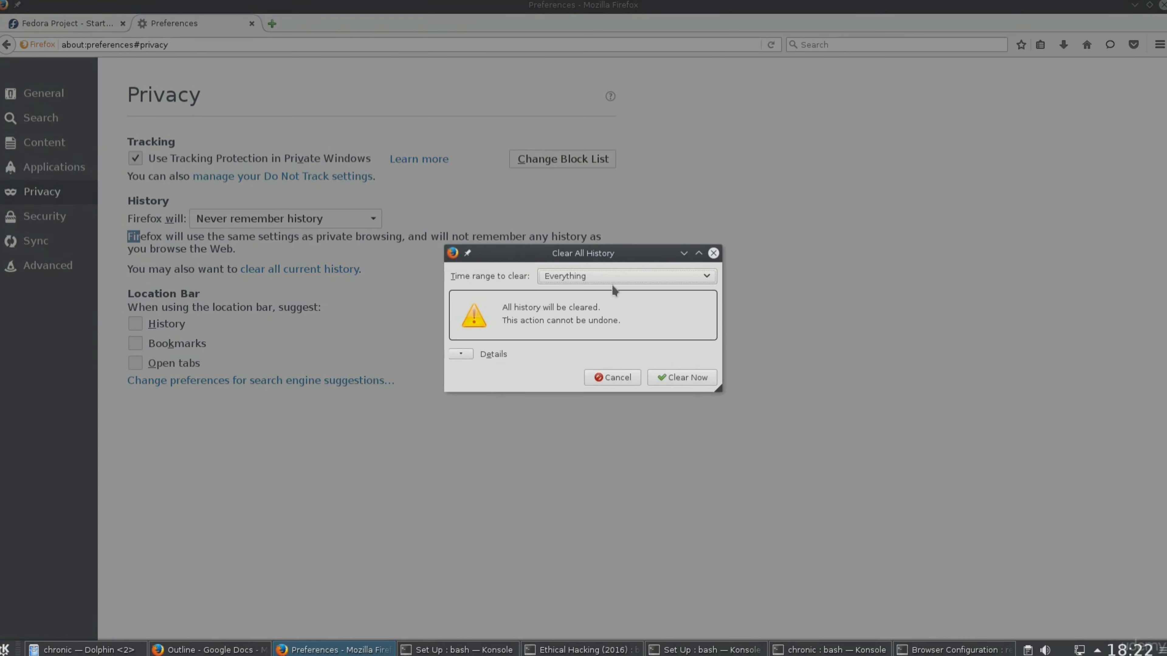
click(627, 277)
click(568, 363)
click(461, 354)
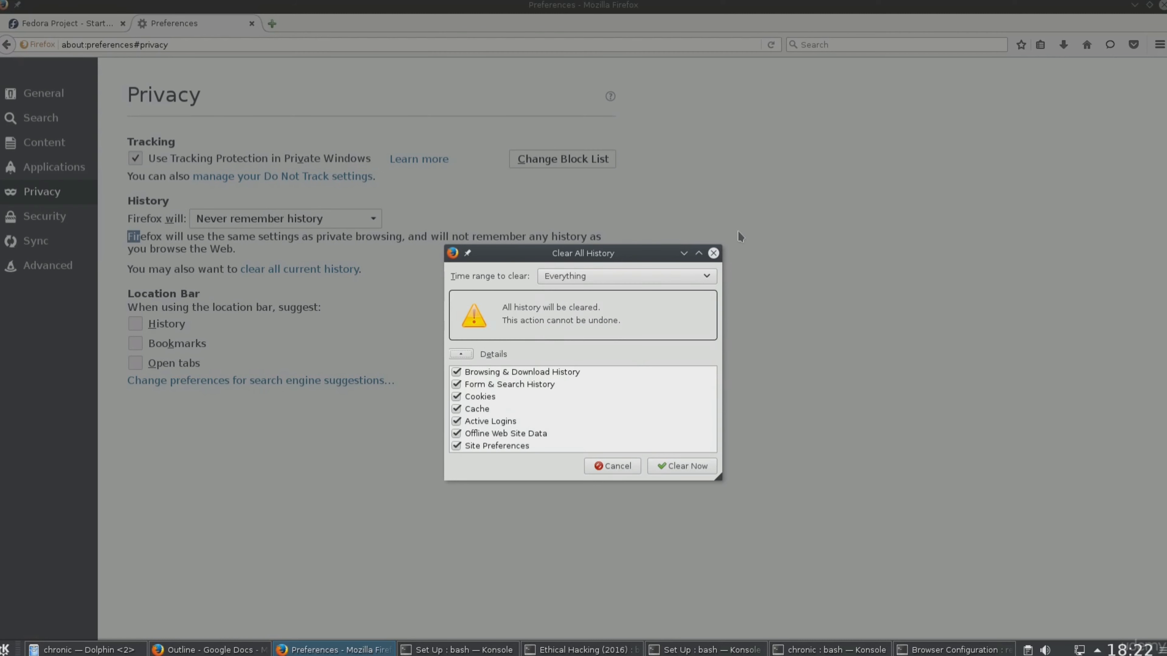
click(714, 253)
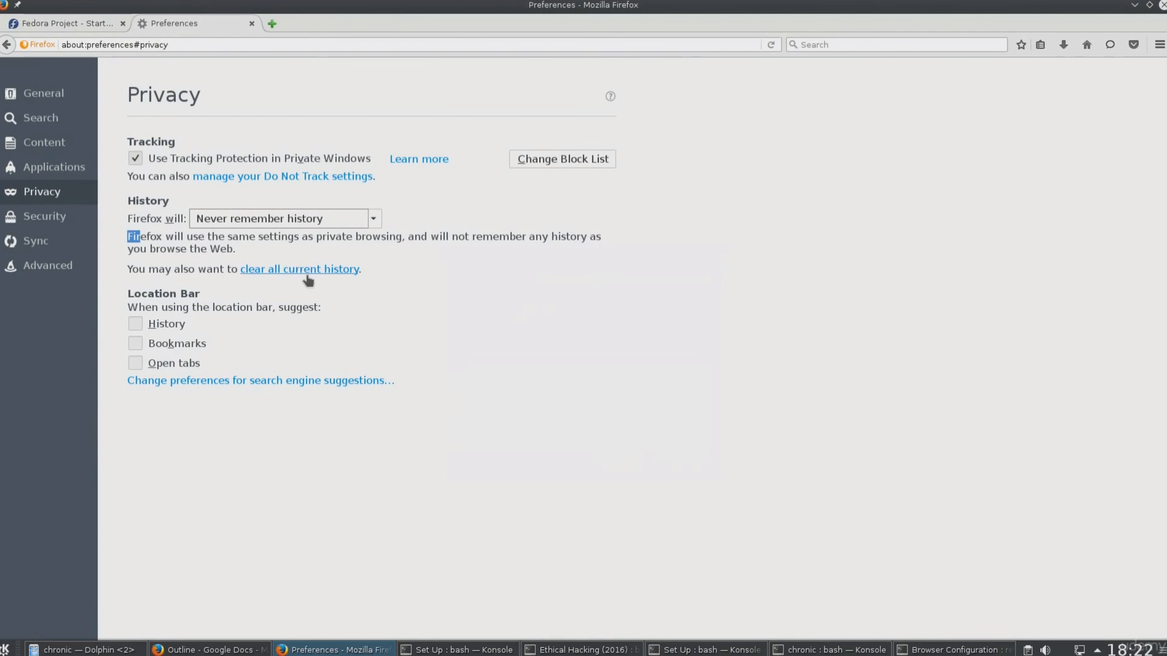
Step: Enable Bookmarks as a suggestion source for the location bar
click(307, 343)
click(307, 342)
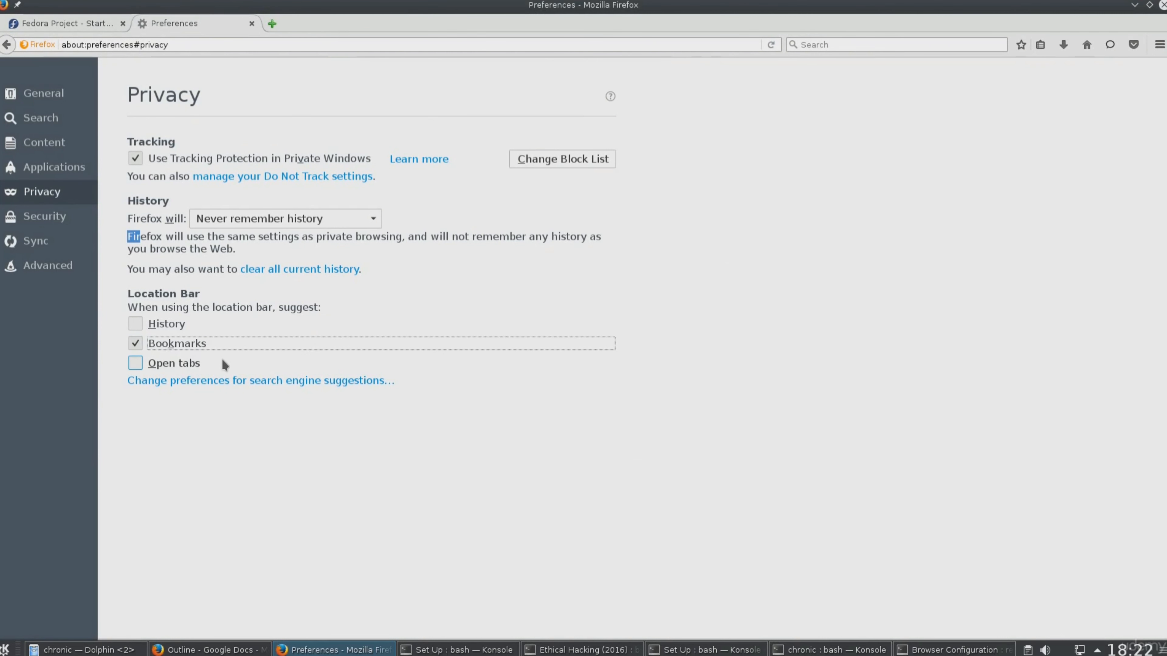
Step: Toggle the Bookmarks suggestion option for the location bar, and review the Security and Sync preferences
click(173, 343)
click(56, 228)
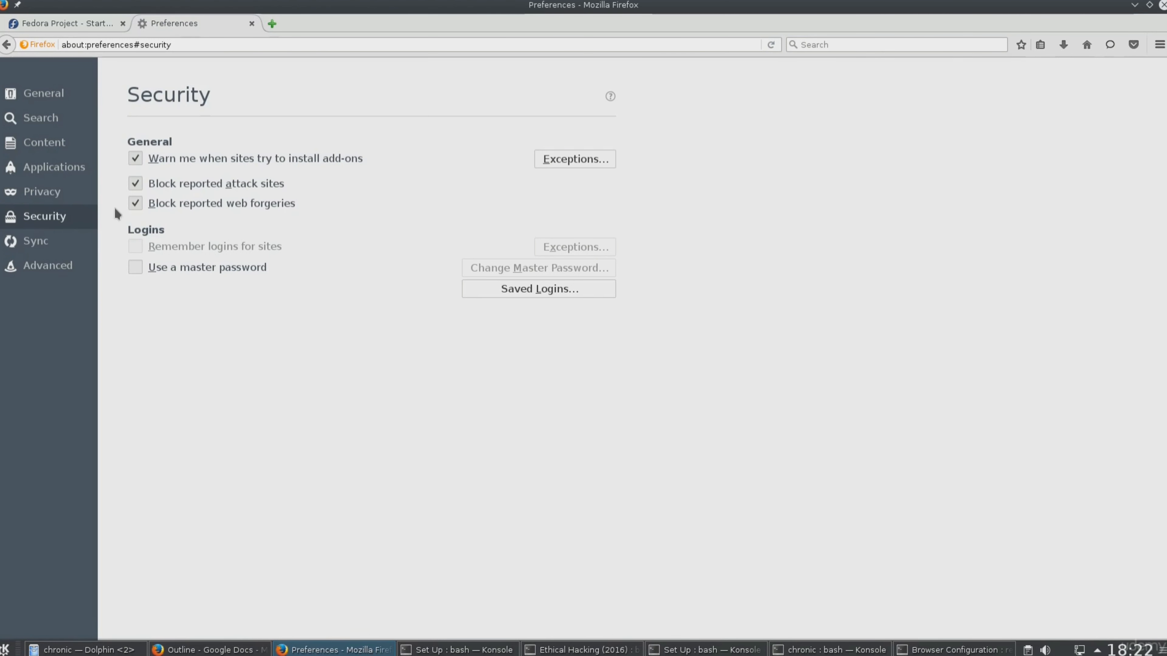
click(84, 248)
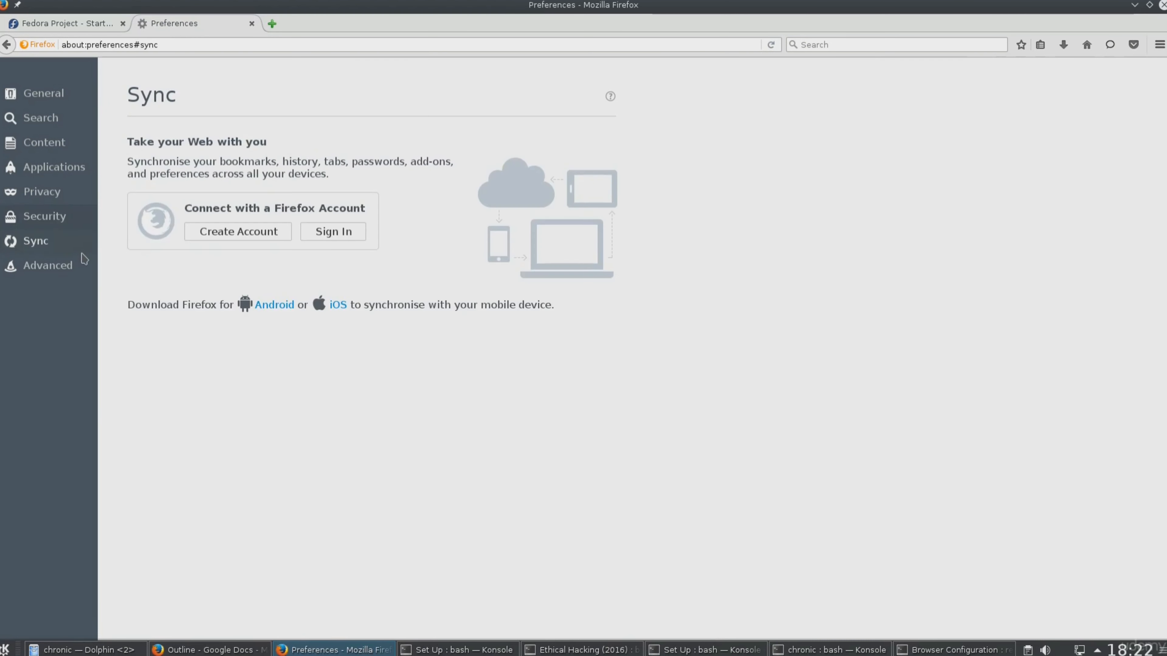
Step: Review the Advanced preferences for General, Data Choices and Network, and inspect the proxy connection settings without saving changes
click(67, 271)
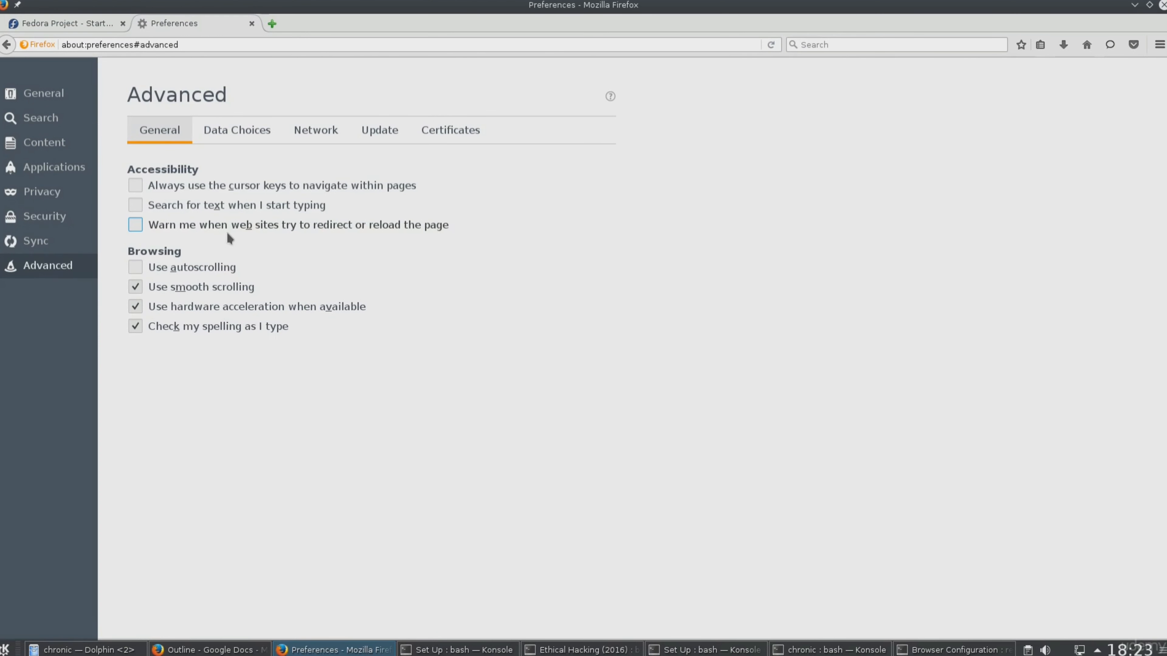
click(245, 139)
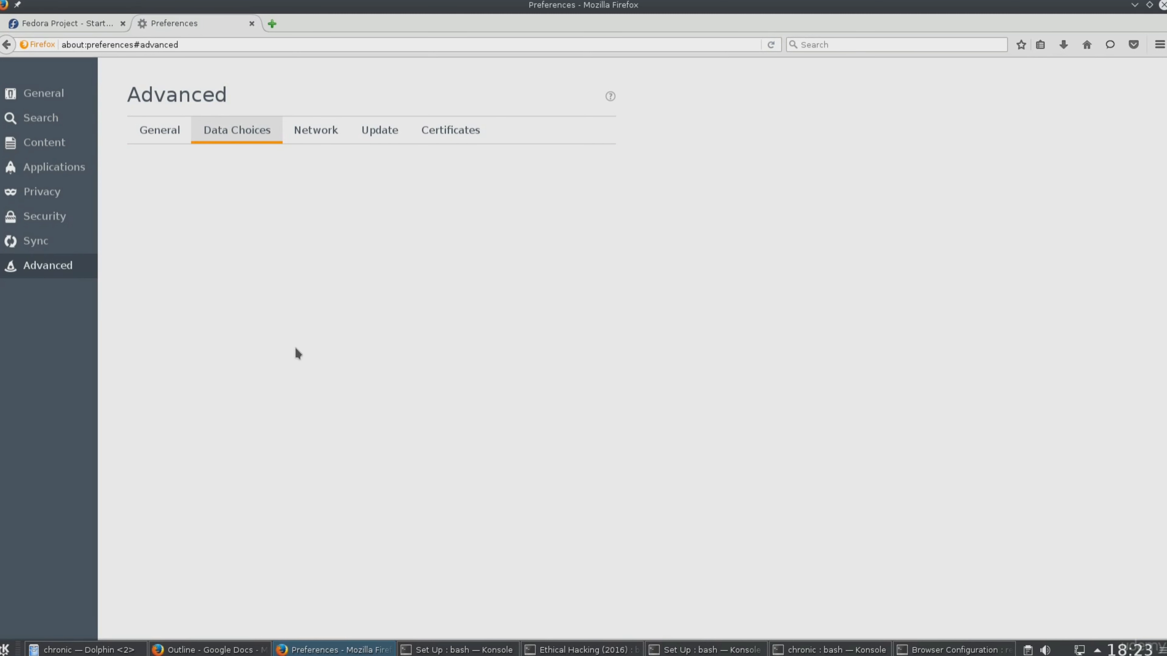
click(321, 137)
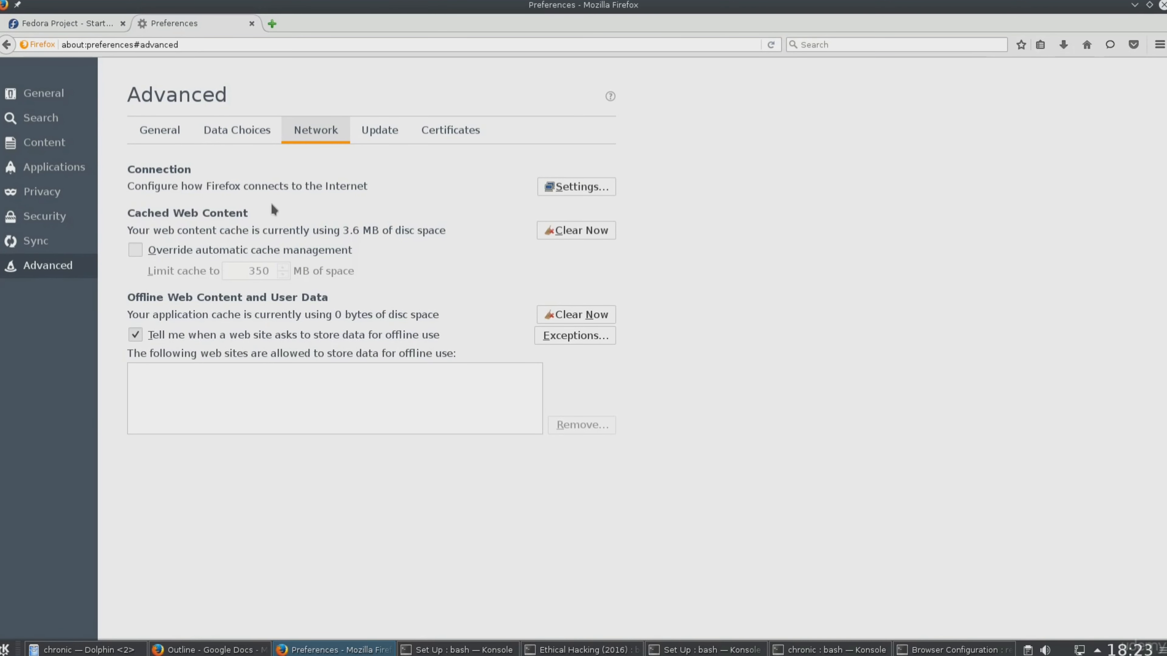
click(582, 187)
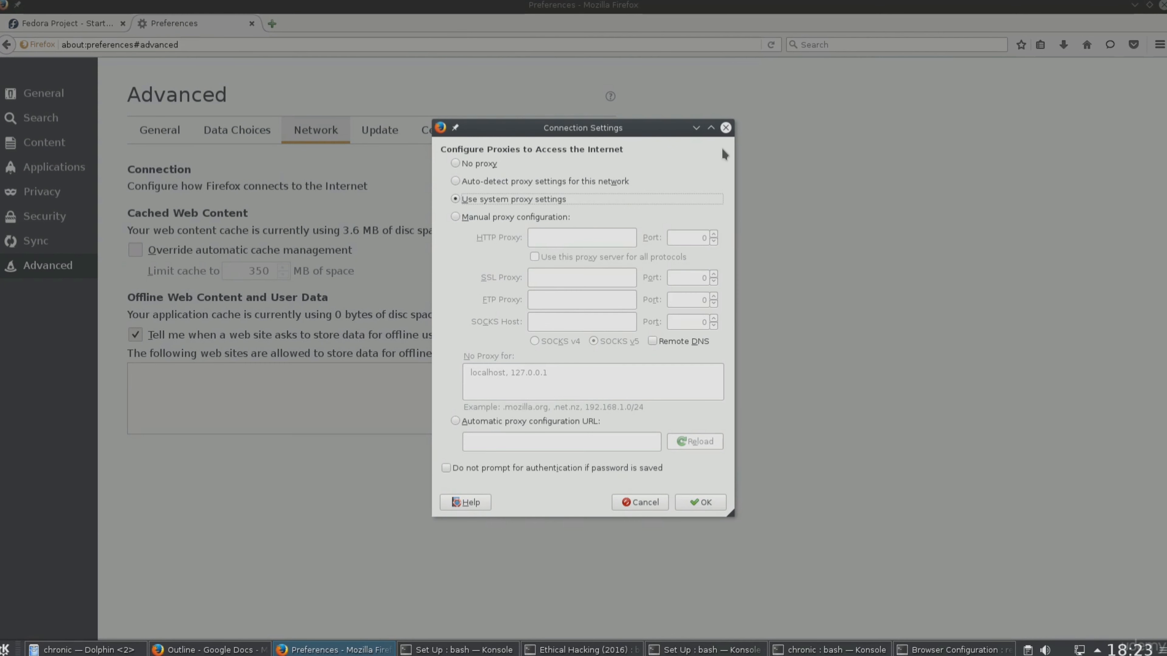
click(726, 129)
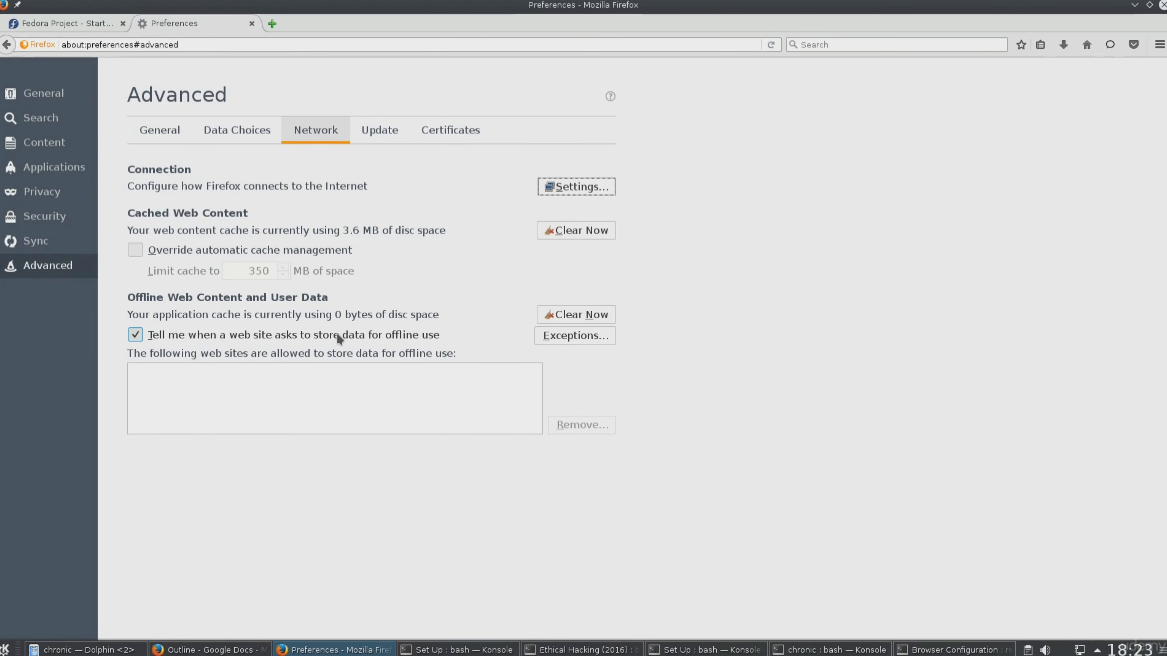
Step: Review the Update and Certificates sections of the Advanced preferences, and close the Preferences page
click(396, 134)
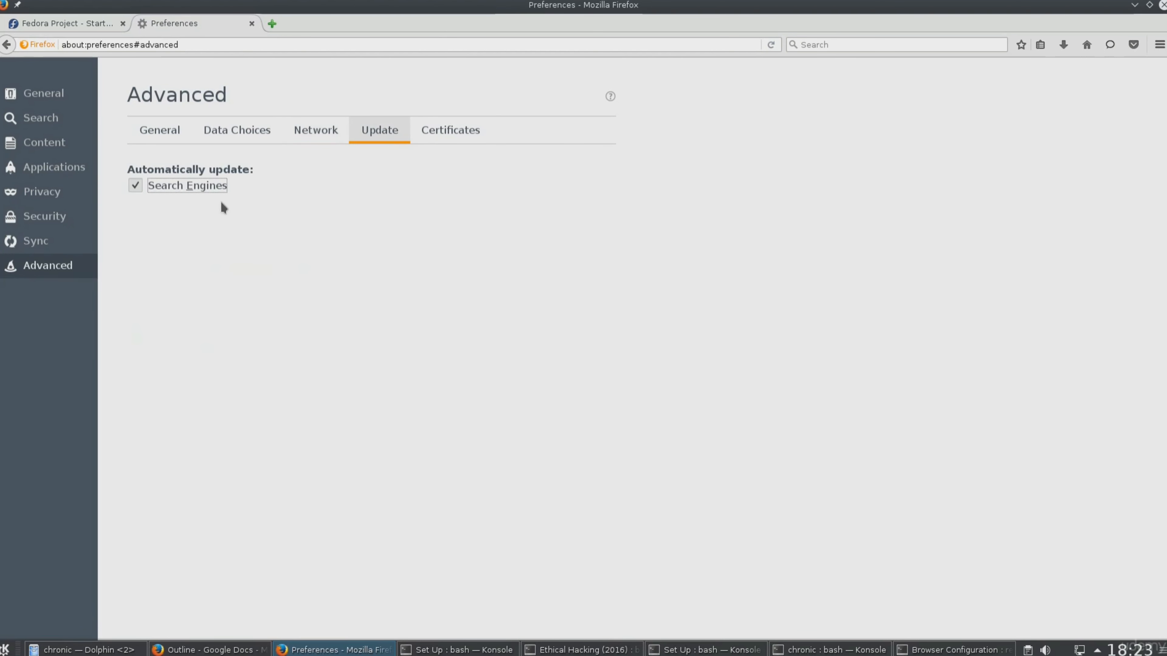
click(441, 137)
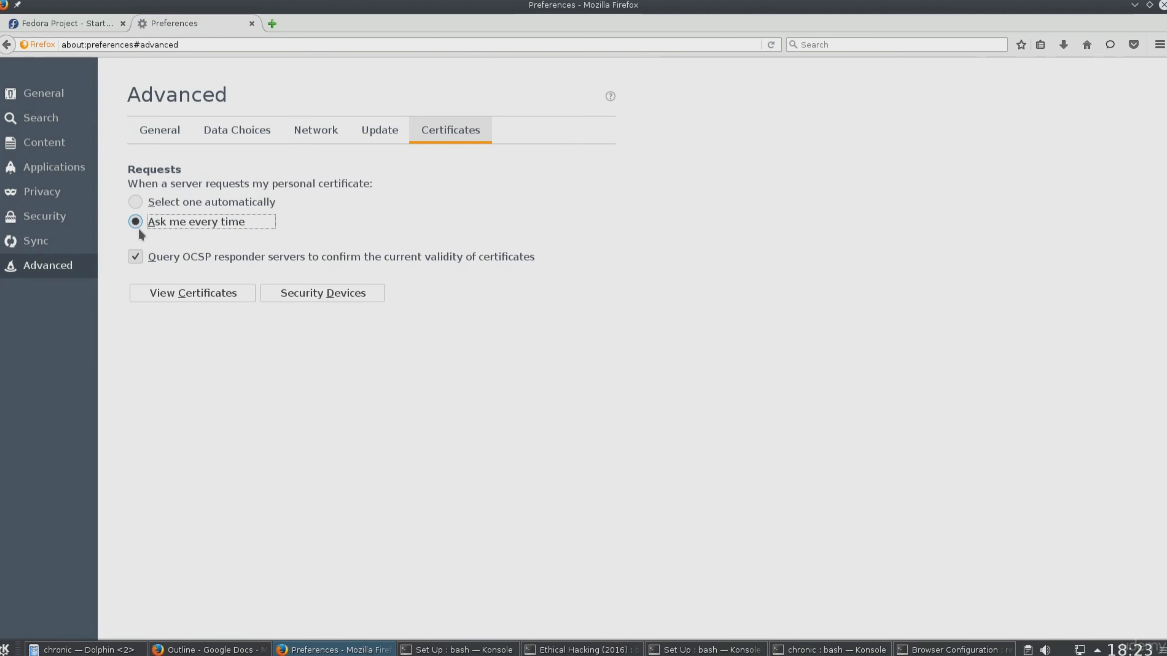
drag(128, 169, 364, 162)
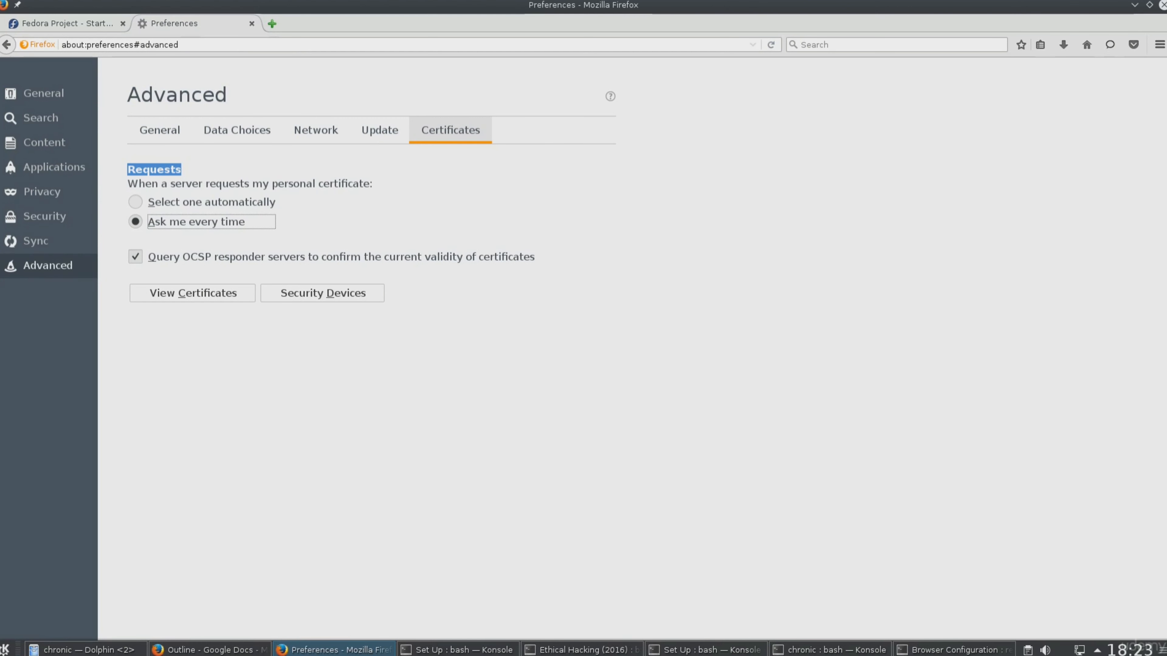
click(252, 23)
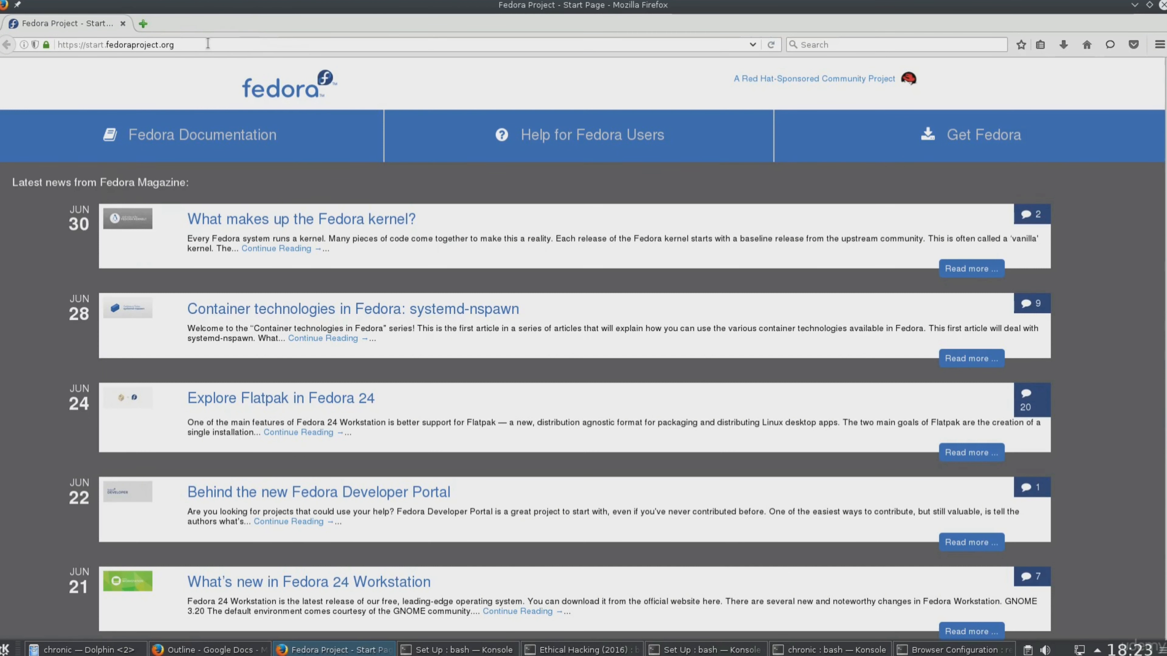
Step: Inspect the Fedora start page's tracking protection and connection details, open its full security page info, and close it
click(33, 45)
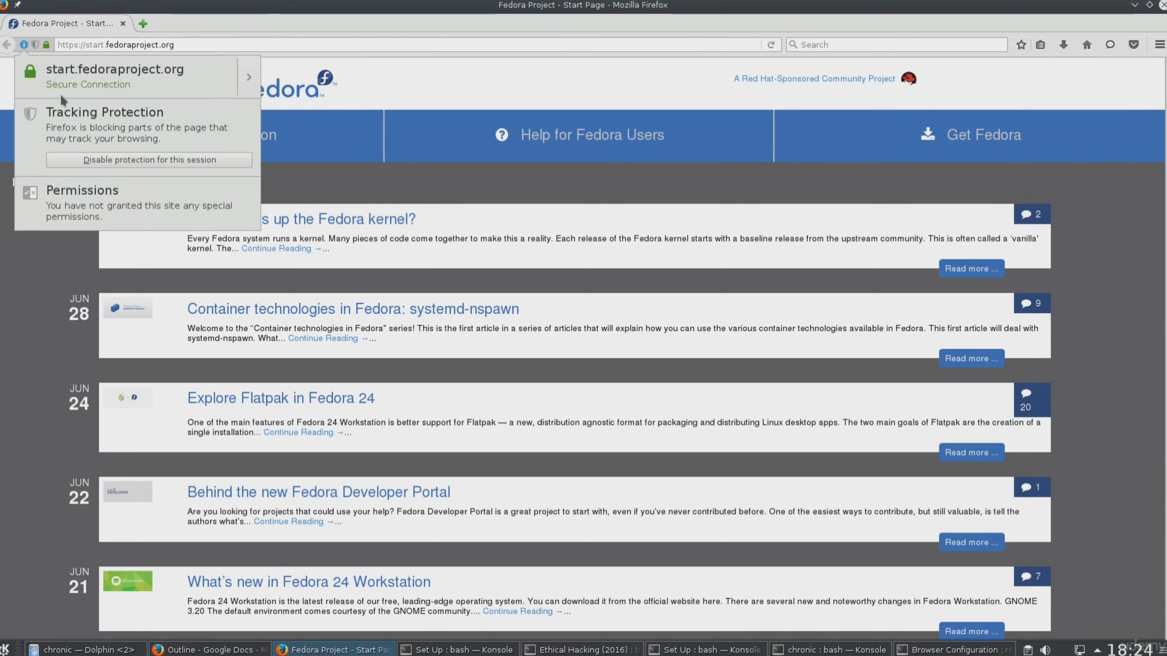
click(41, 46)
click(41, 46)
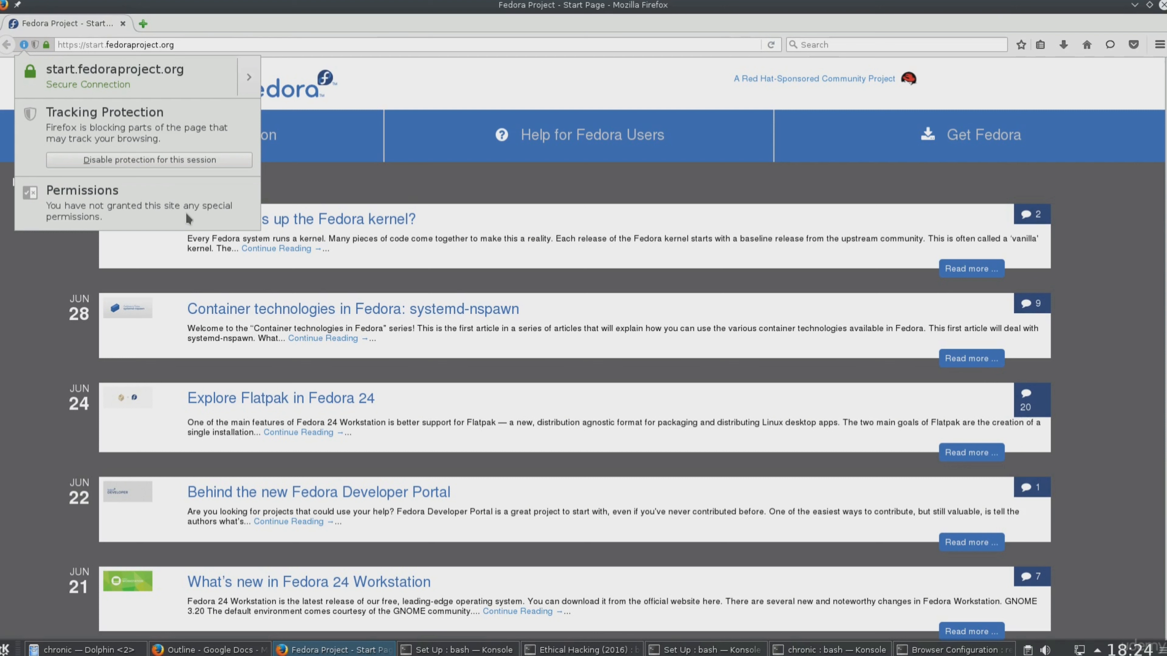
click(242, 75)
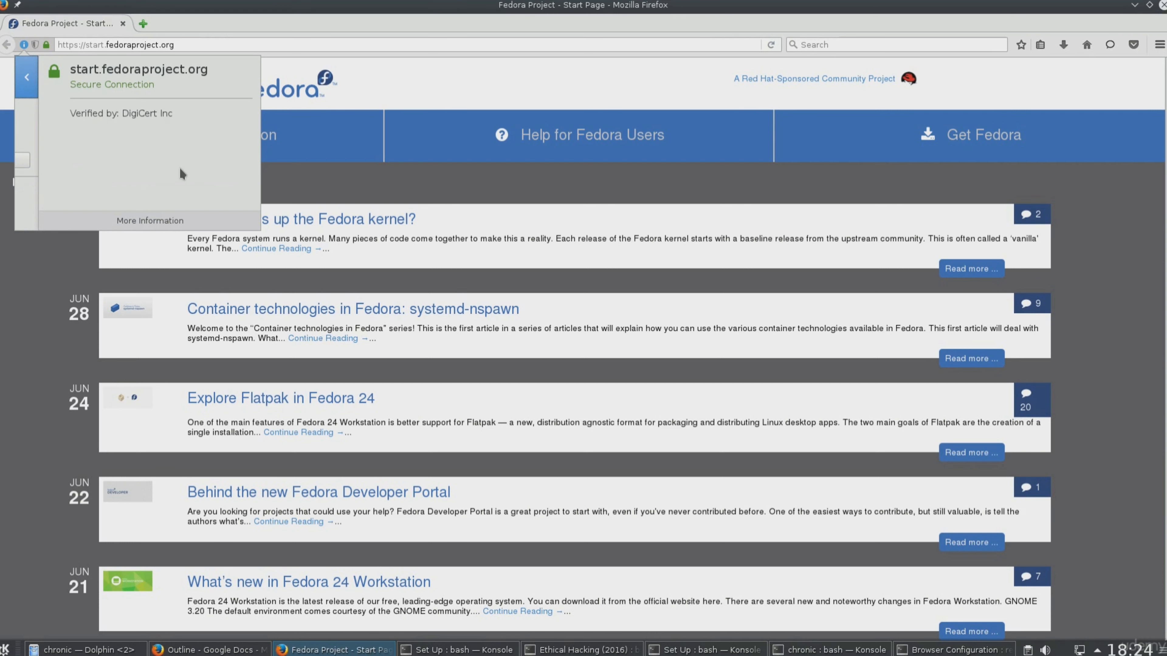
click(151, 221)
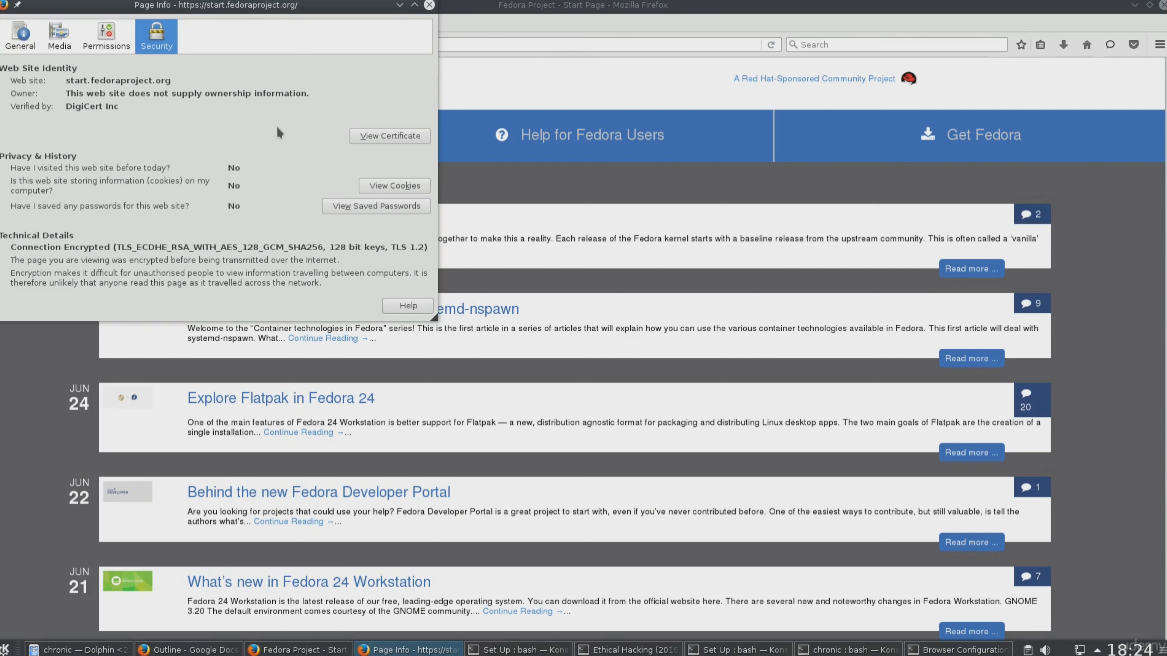
click(429, 6)
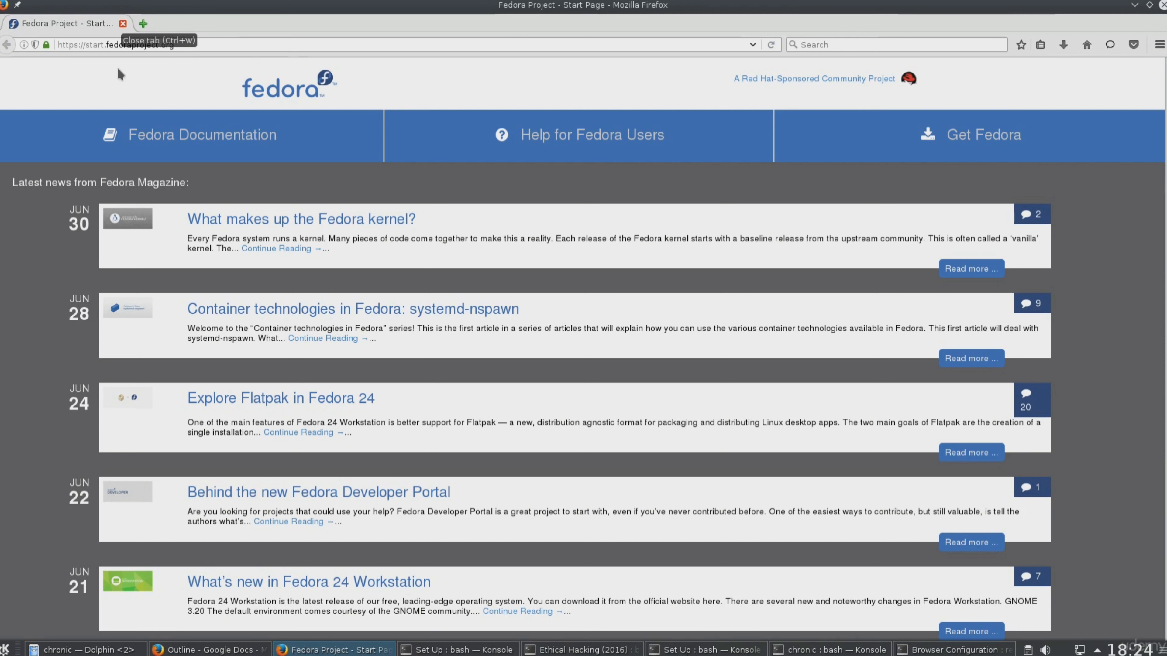
Step: Recheck the Fedora start page's tracking protection summary, dismiss it, and close the page's tab
click(31, 45)
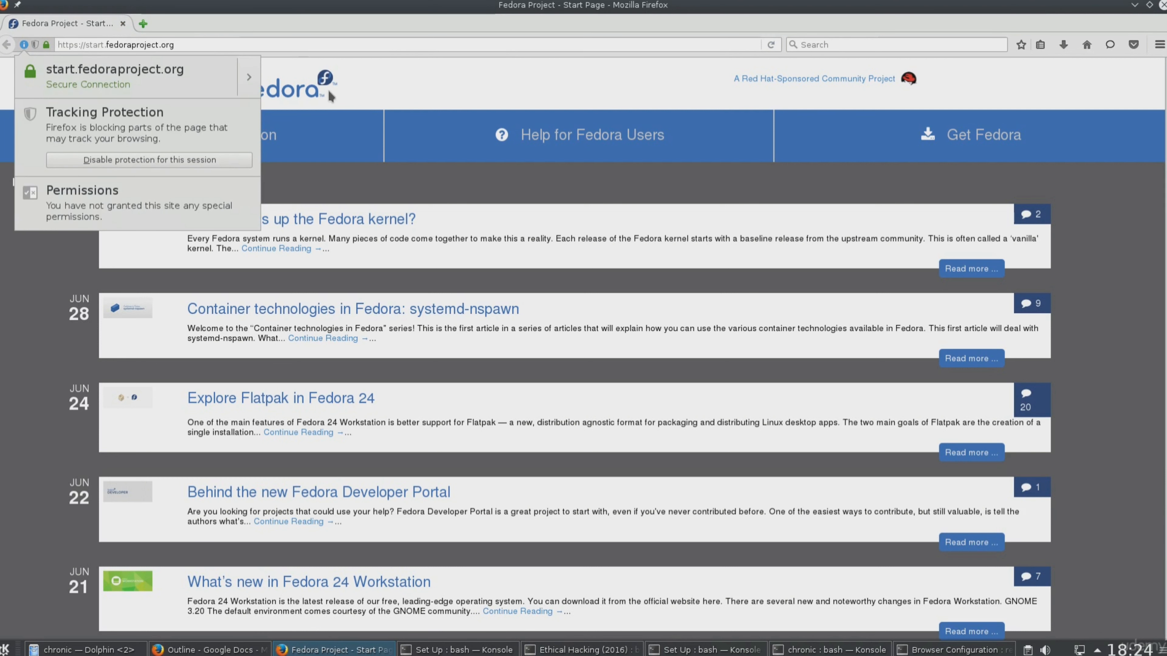
click(431, 90)
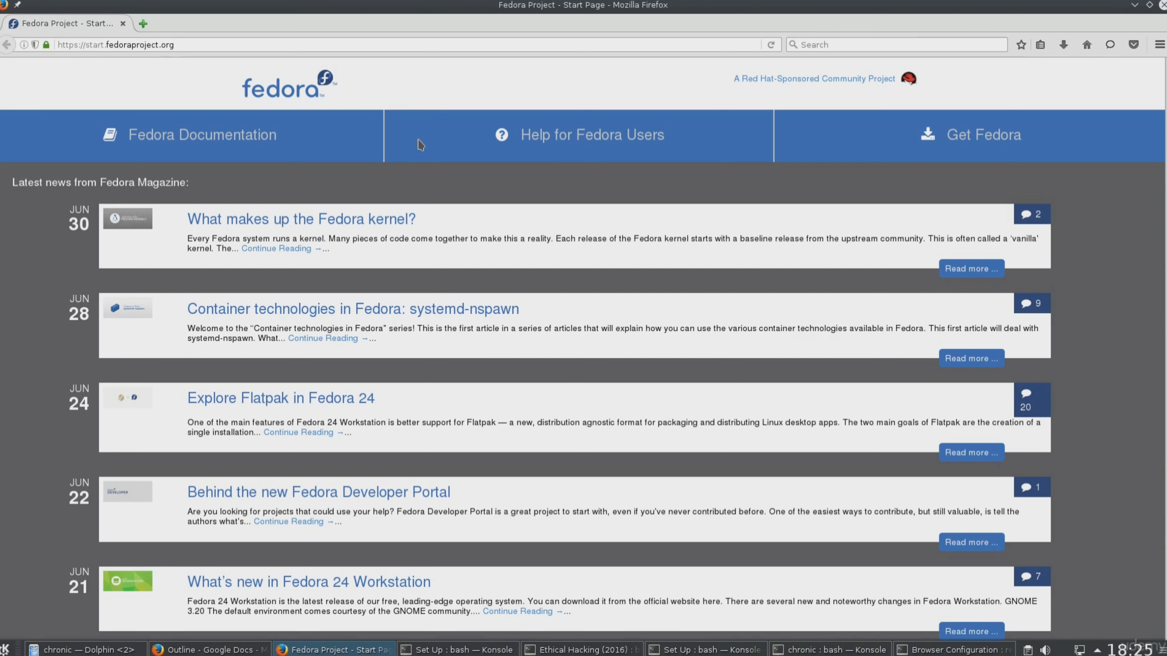
click(123, 24)
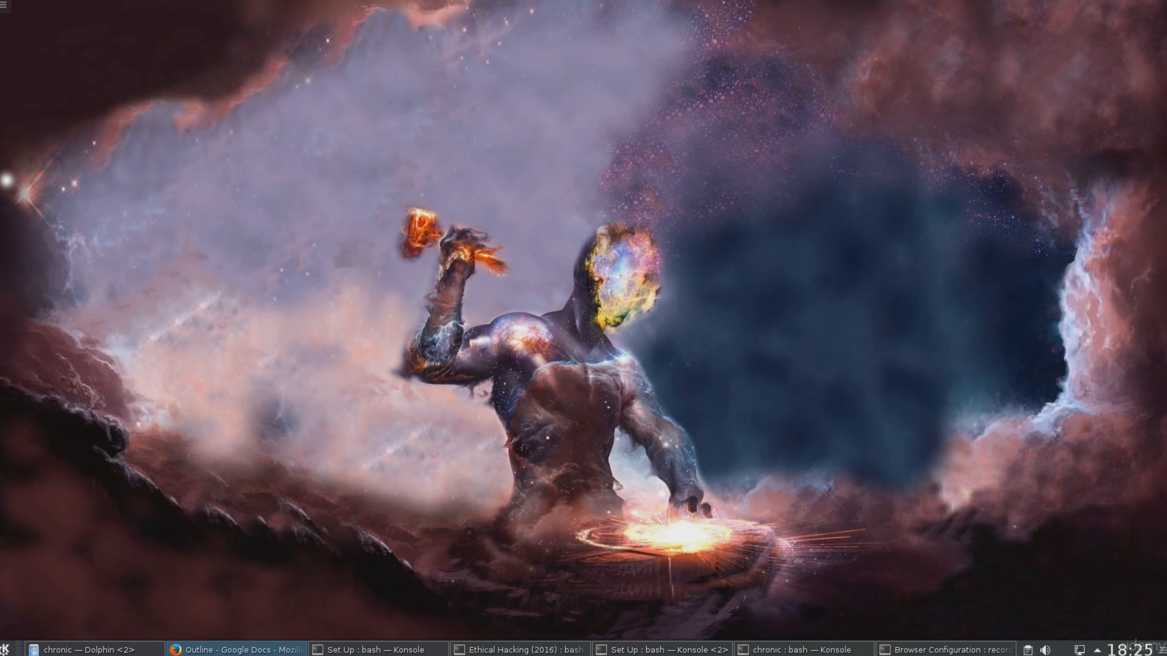
key(alt+Tab)
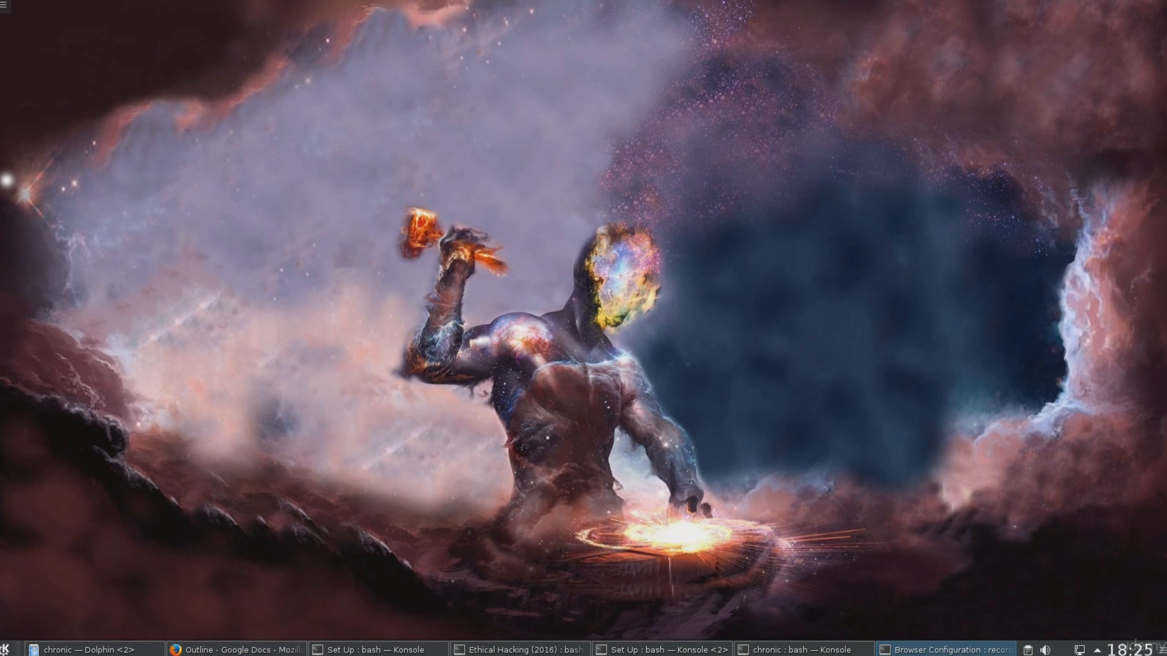